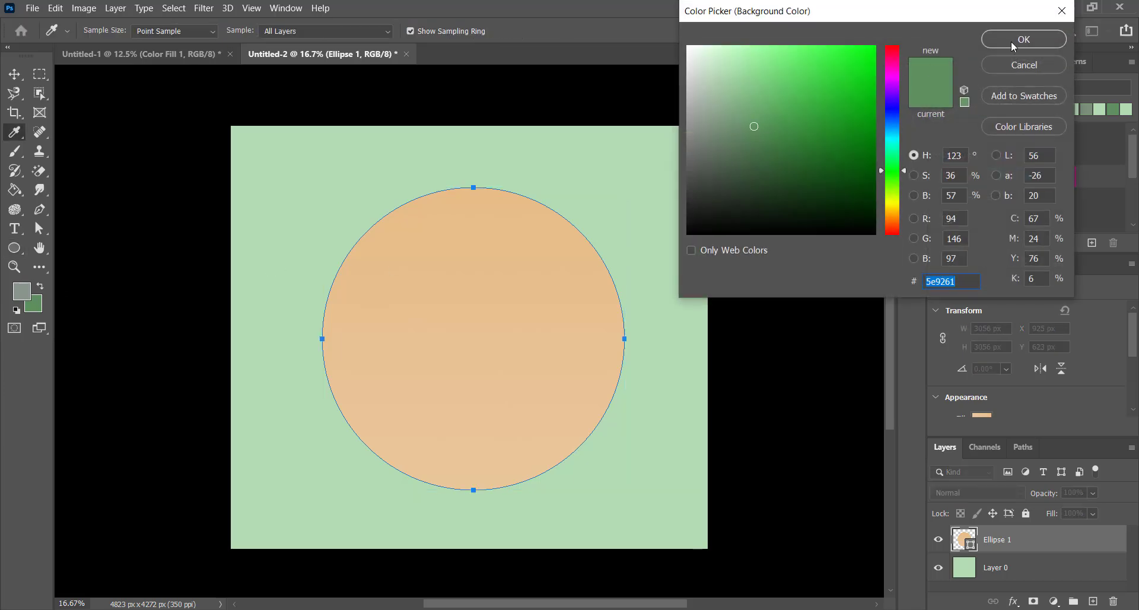
# Fill the circle with the background green 5e9261 and move it to the canvas's upper left, partly beyond the edge
pyautogui.click(1011, 40)
pyautogui.hotkey('ctrl', 'BackSpace')
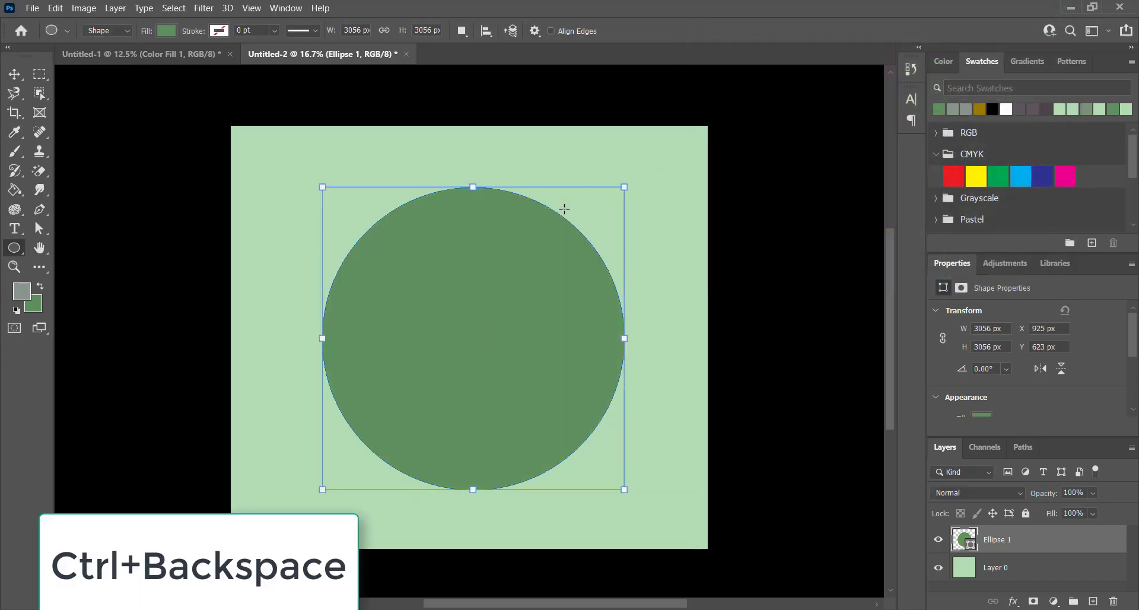
pyautogui.click(14, 76)
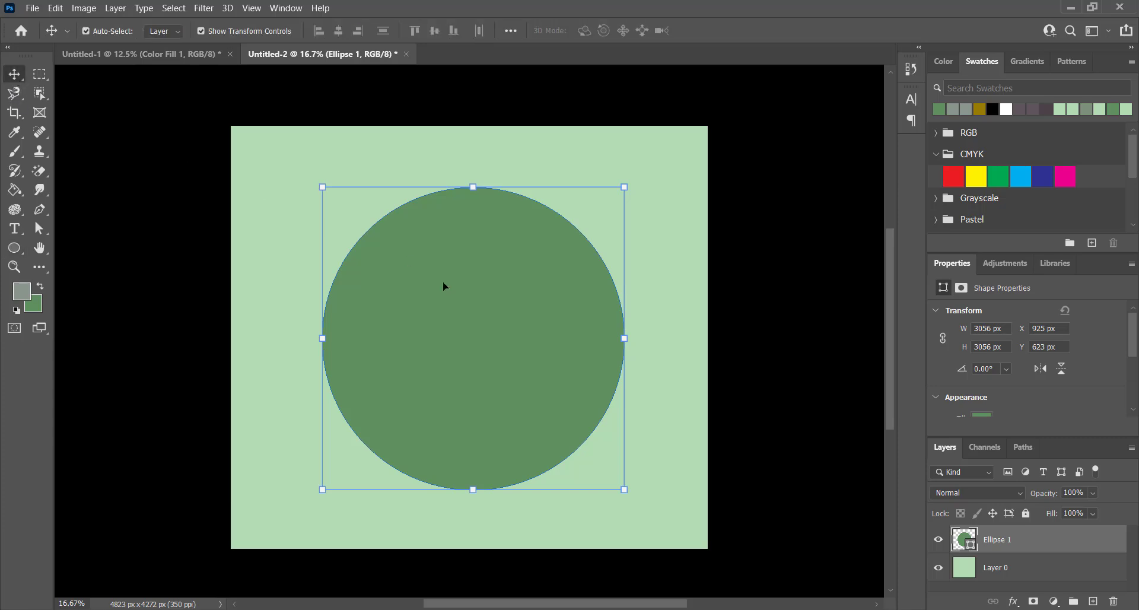
pyautogui.moveTo(484, 340); pyautogui.dragTo(280, 261)
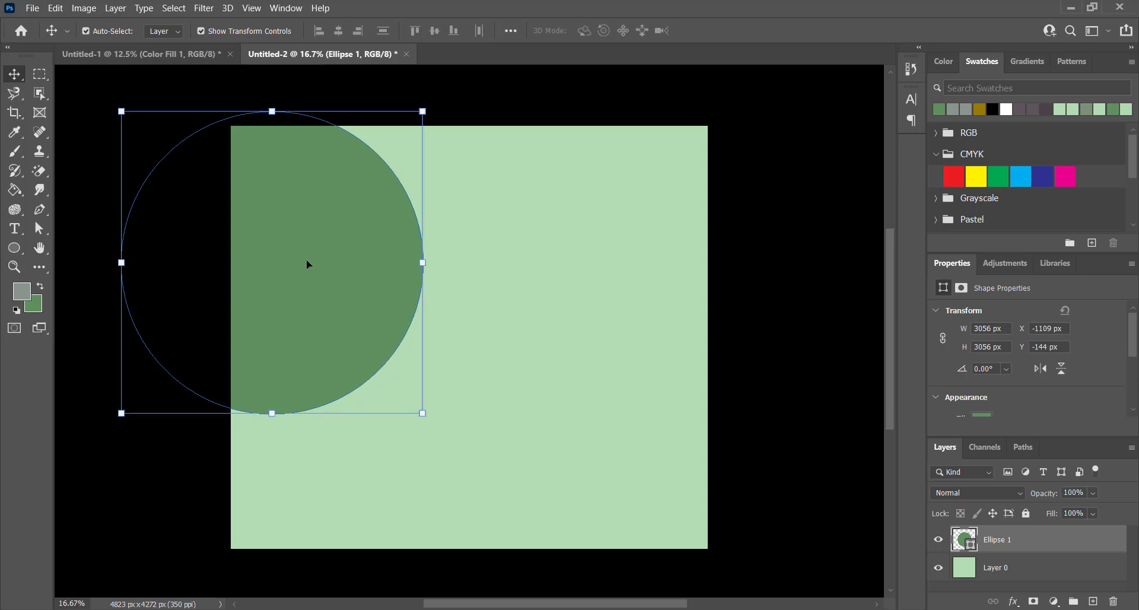
# Stretch the green circle to about 4076 × 3655 px and reposition it over the canvas's upper-left area
pyautogui.moveTo(427, 261); pyautogui.dragTo(524, 264)
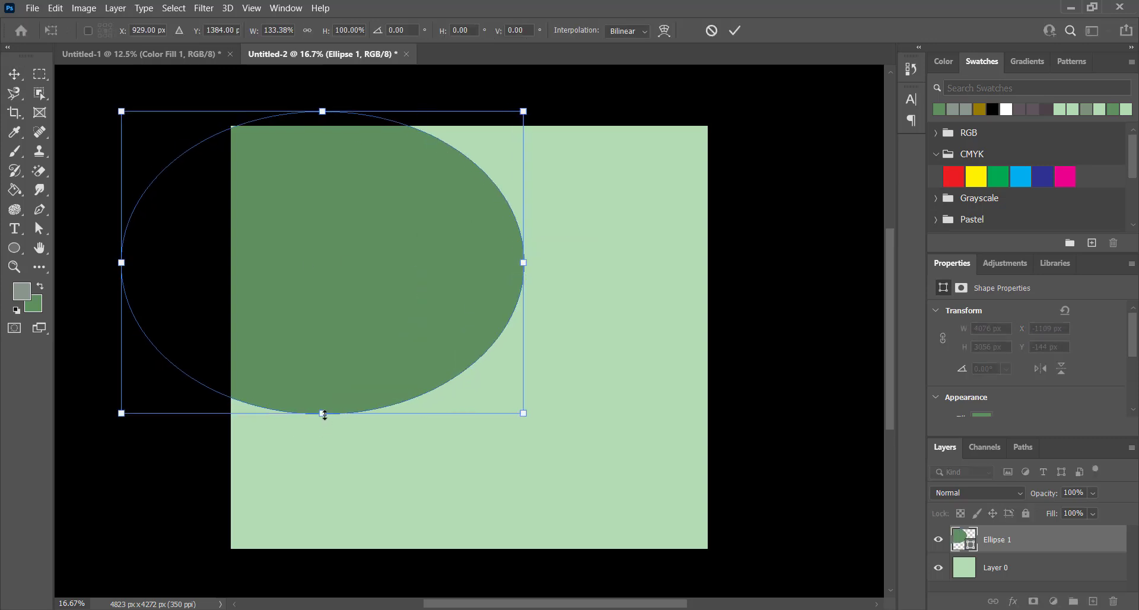
pyautogui.moveTo(324, 414); pyautogui.dragTo(372, 473)
pyautogui.moveTo(422, 382)
pyautogui.mouseDown()
pyautogui.moveTo(412, 371)
pyautogui.moveTo(434, 368)
pyautogui.mouseUp()
pyautogui.press('Return')
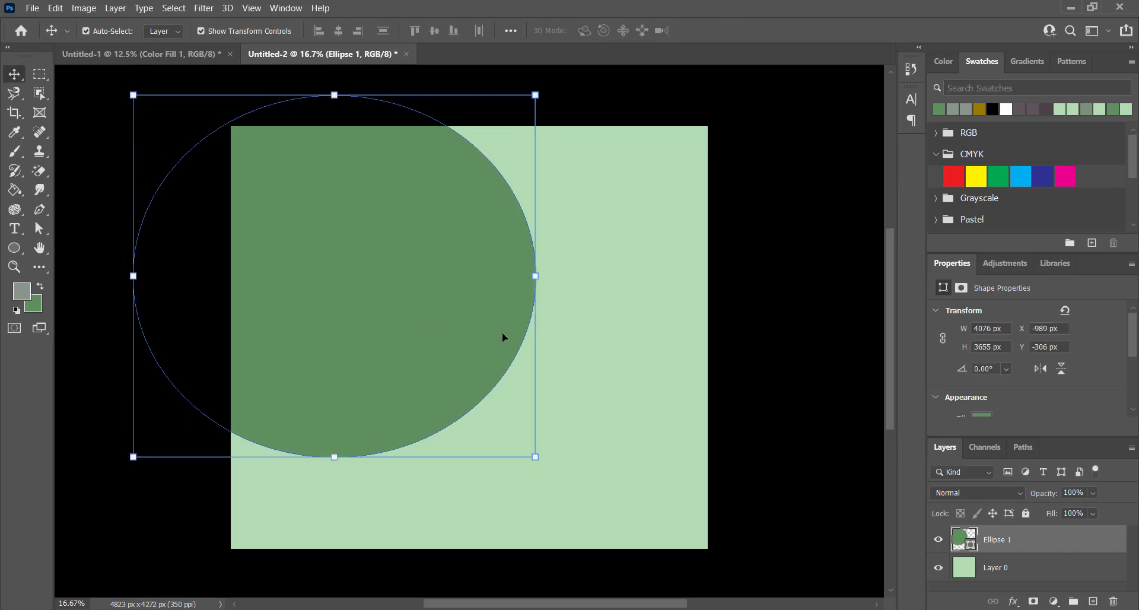
pyautogui.click(617, 264)
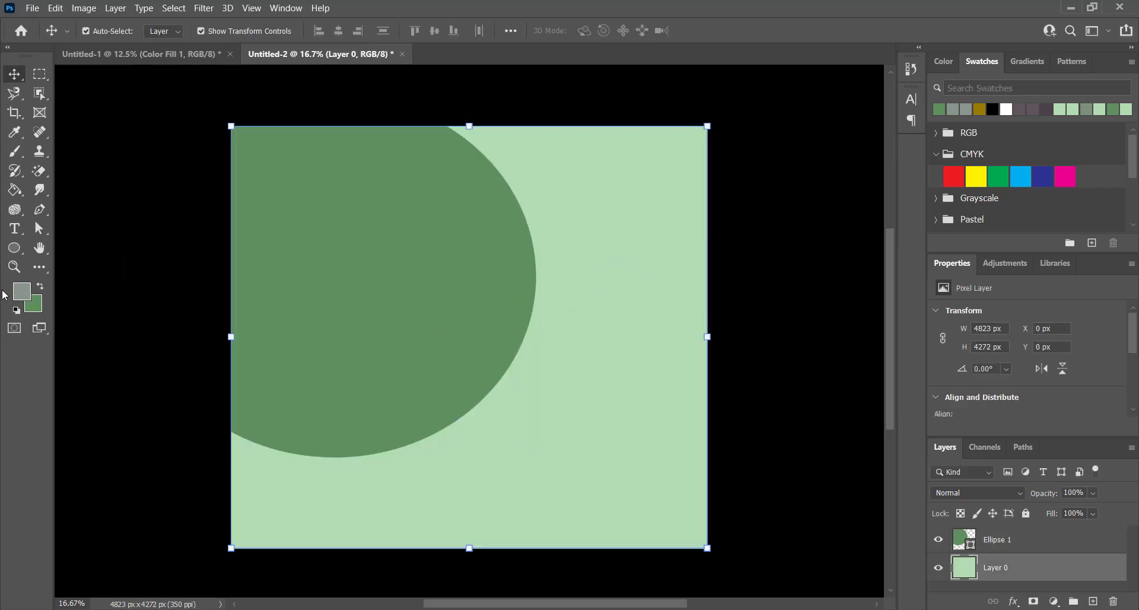
# Draw a full-width rectangle about 4828 × 1488 px along the bottom of the canvas
pyautogui.click(14, 248)
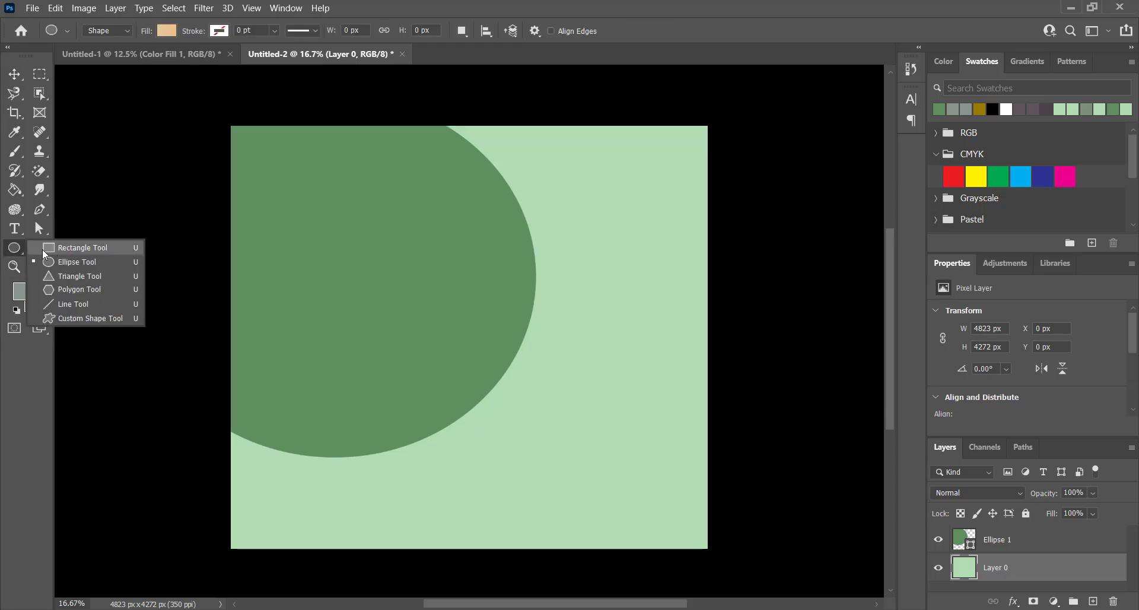
pyautogui.click(68, 246)
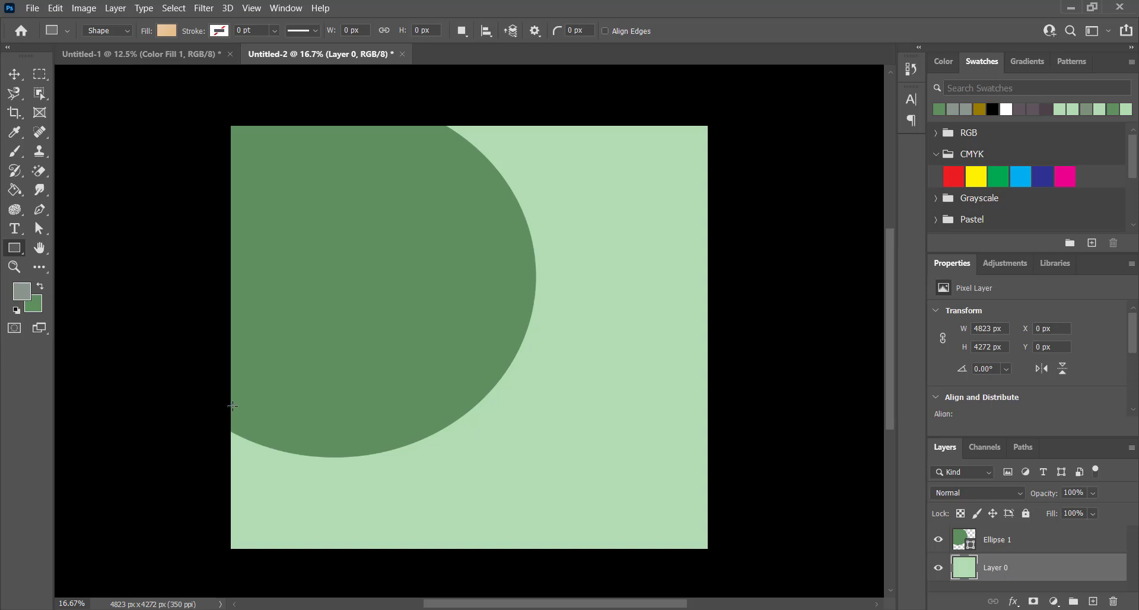
pyautogui.moveTo(232, 405); pyautogui.dragTo(707, 549)
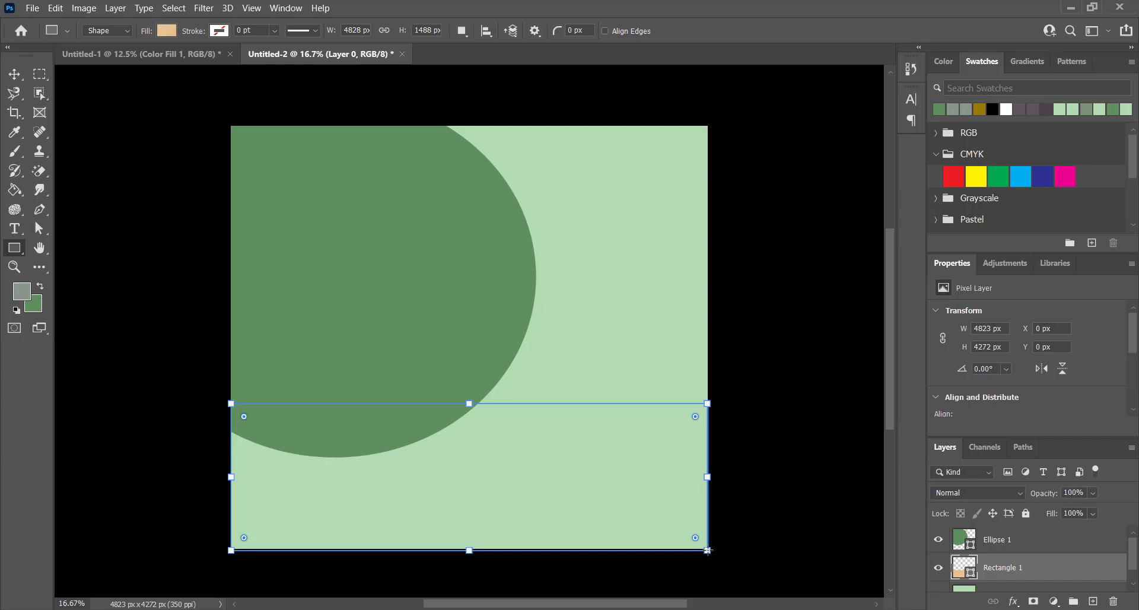
# Fill the bottom rectangle with the foreground grey 86968b and stack its layer above the large green ellipse
pyautogui.click(21, 295)
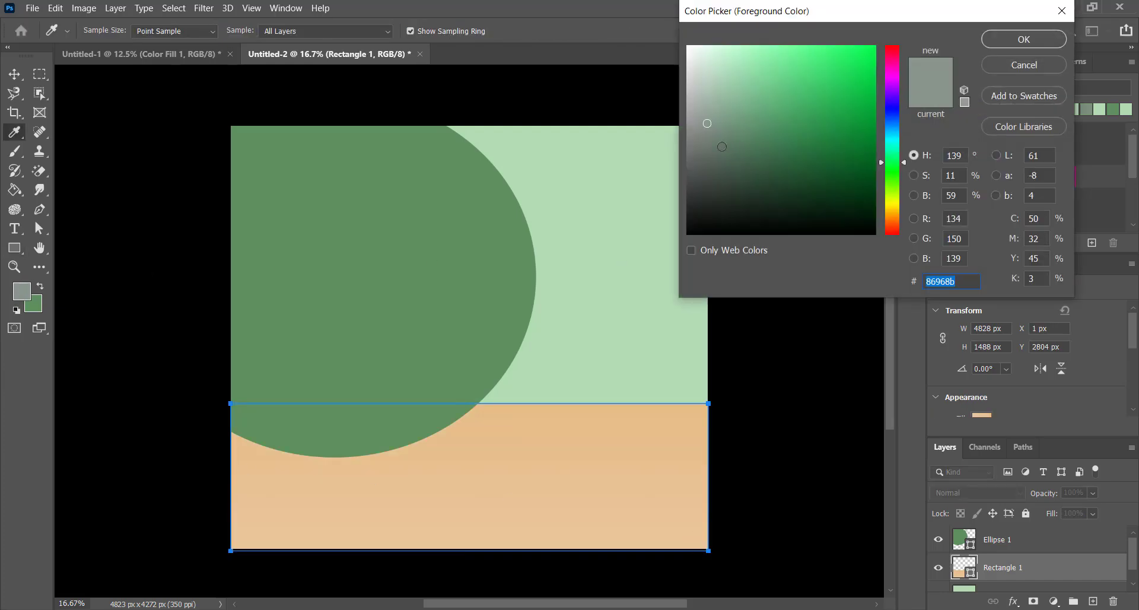
pyautogui.click(1018, 36)
pyautogui.hotkey('alt', 'BackSpace')
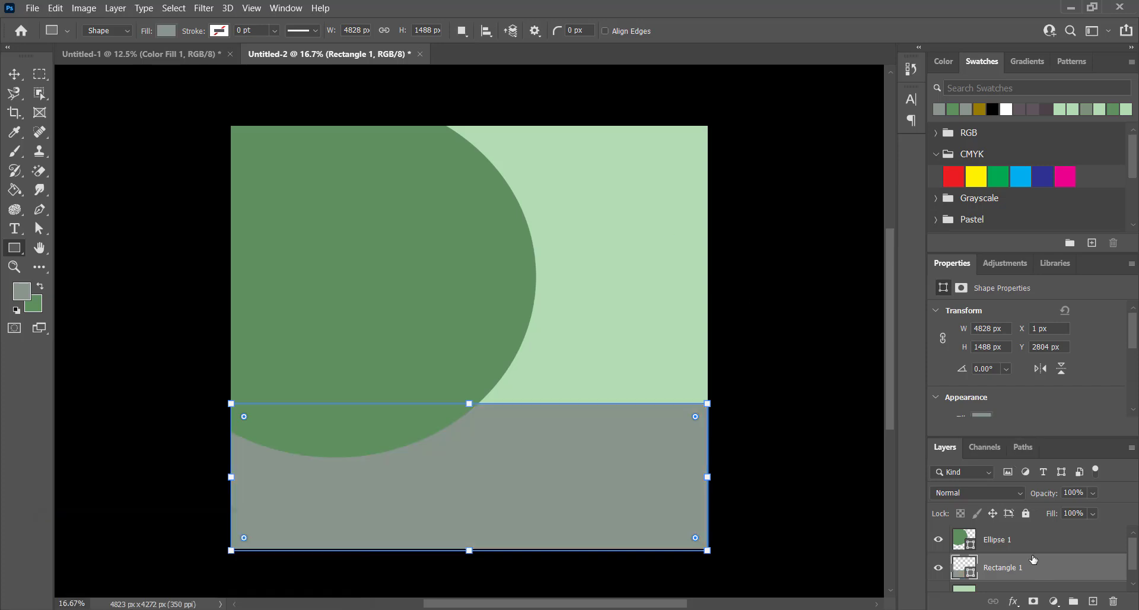
pyautogui.moveTo(1006, 568); pyautogui.dragTo(1003, 528)
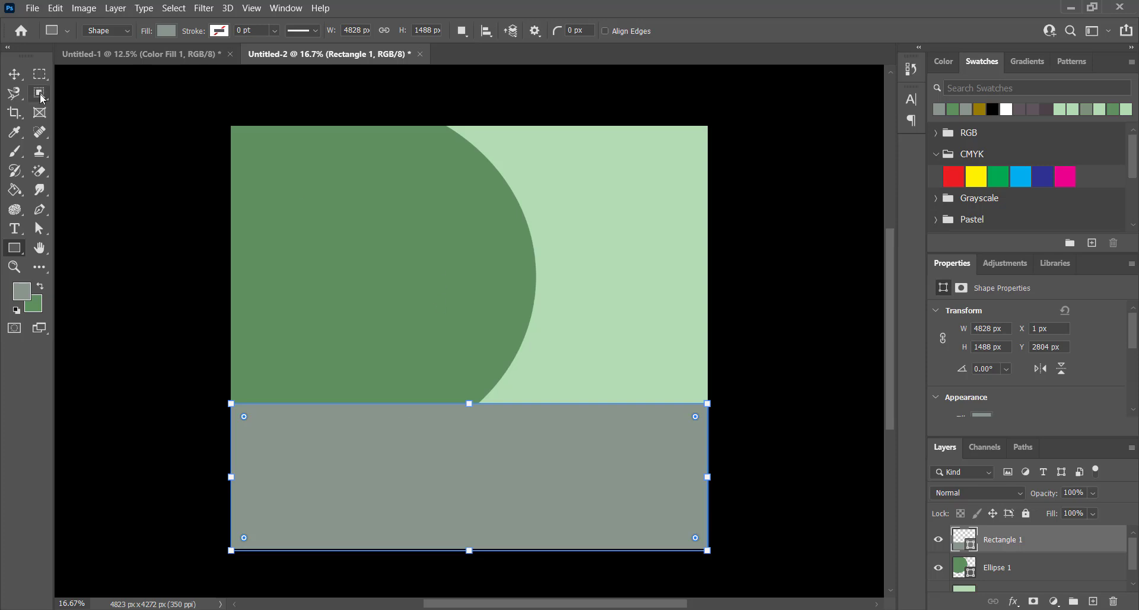
# Enlarge the big green ellipse to about 4184 × 3829 px and shift it slightly to the left
pyautogui.click(15, 76)
pyautogui.click(442, 255)
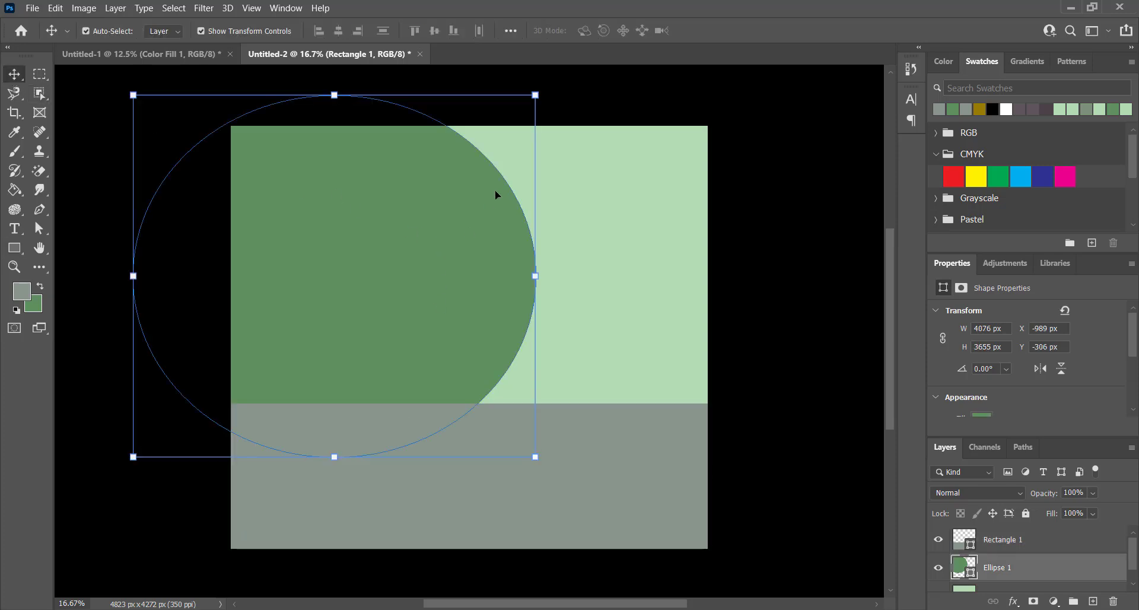
pyautogui.moveTo(540, 89); pyautogui.dragTo(543, 77)
pyautogui.moveTo(540, 266); pyautogui.dragTo(547, 268)
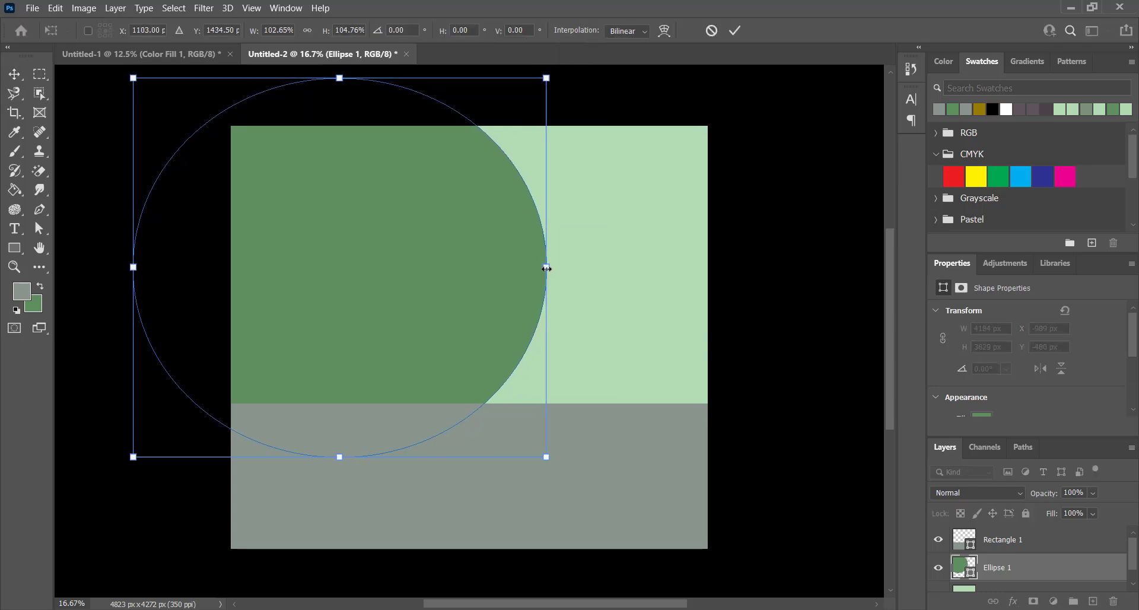
pyautogui.press('Return')
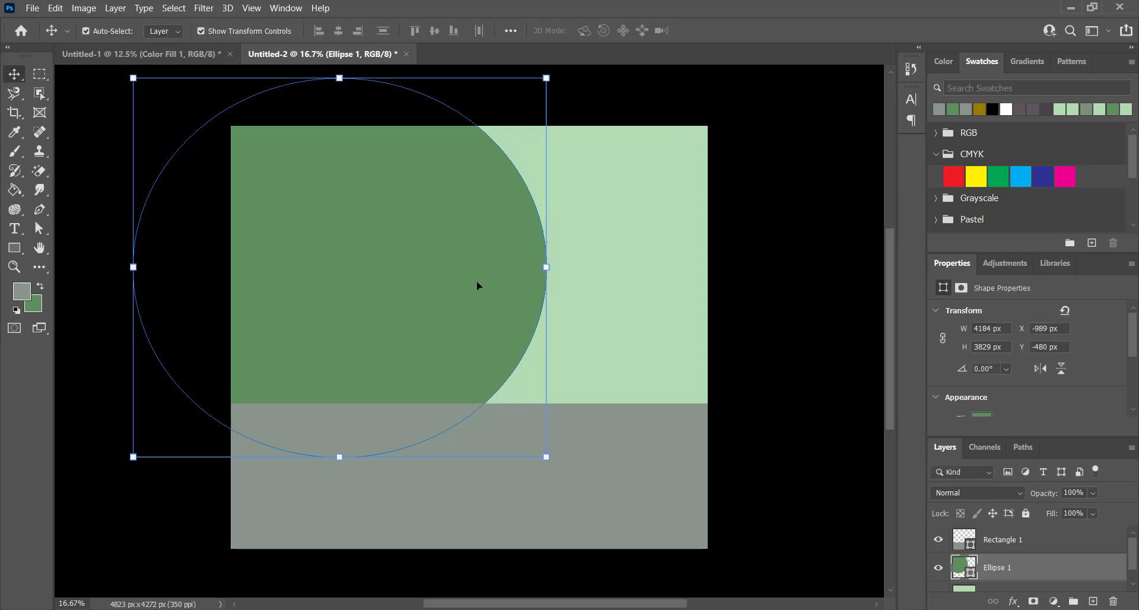
pyautogui.moveTo(478, 285); pyautogui.dragTo(466, 286)
pyautogui.click(529, 252)
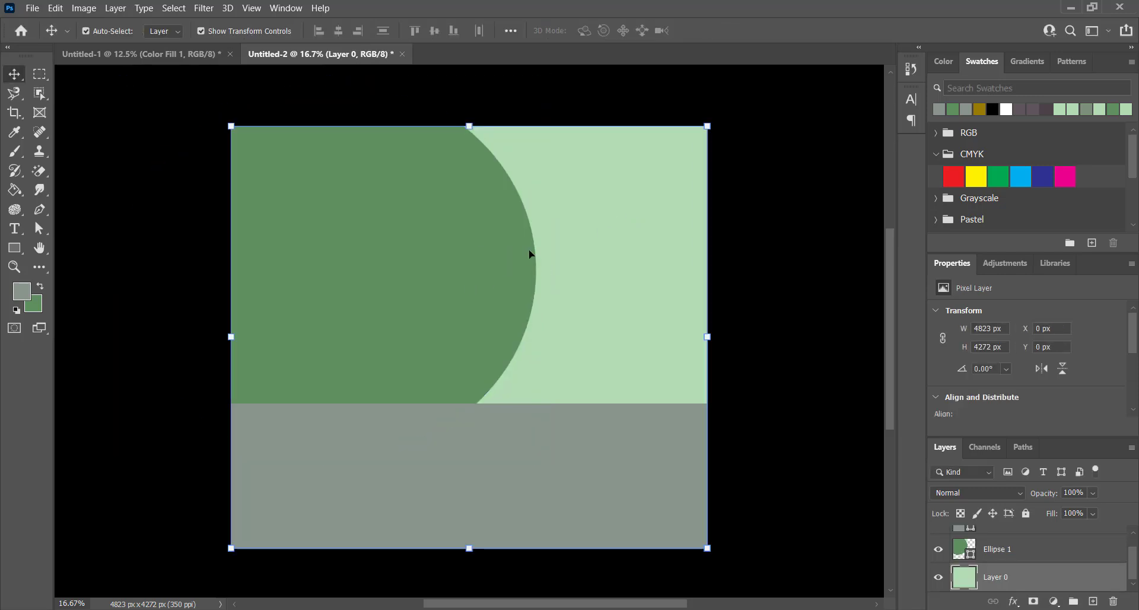
# Draw a circle about 857 px in diameter near the canvas's upper-right edge and fill it with the background green
pyautogui.click(14, 247)
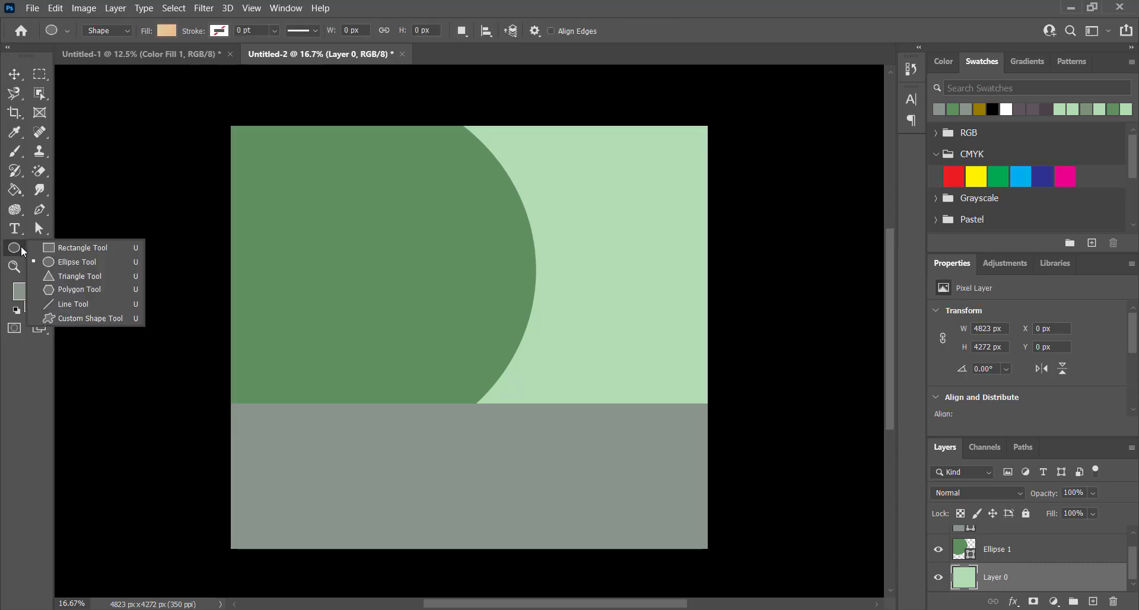
pyautogui.click(70, 265)
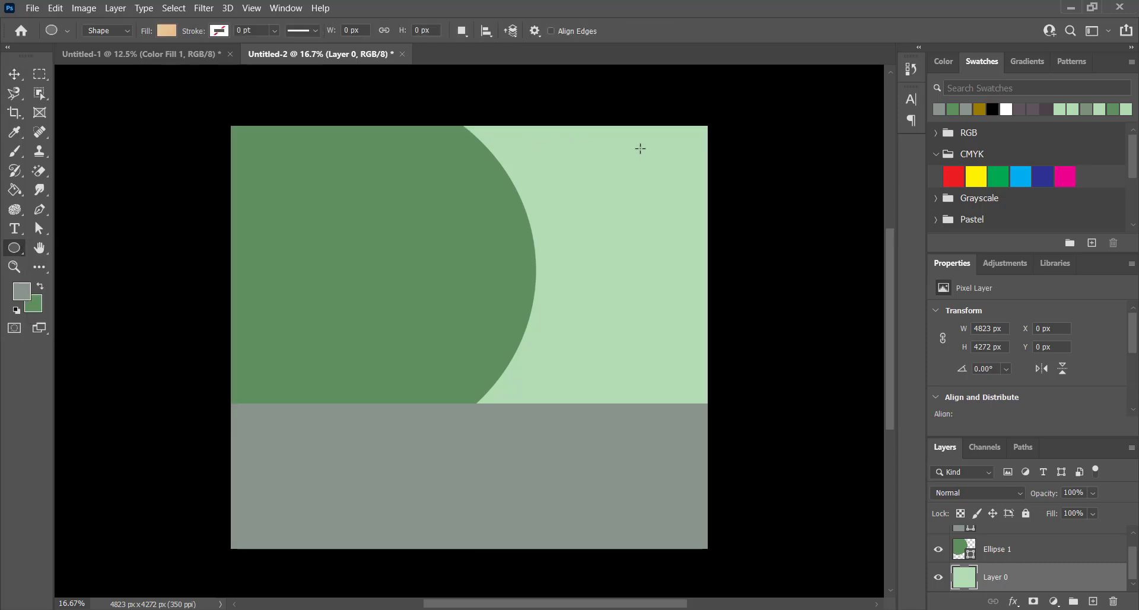
pyautogui.moveTo(640, 149); pyautogui.dragTo(725, 233)
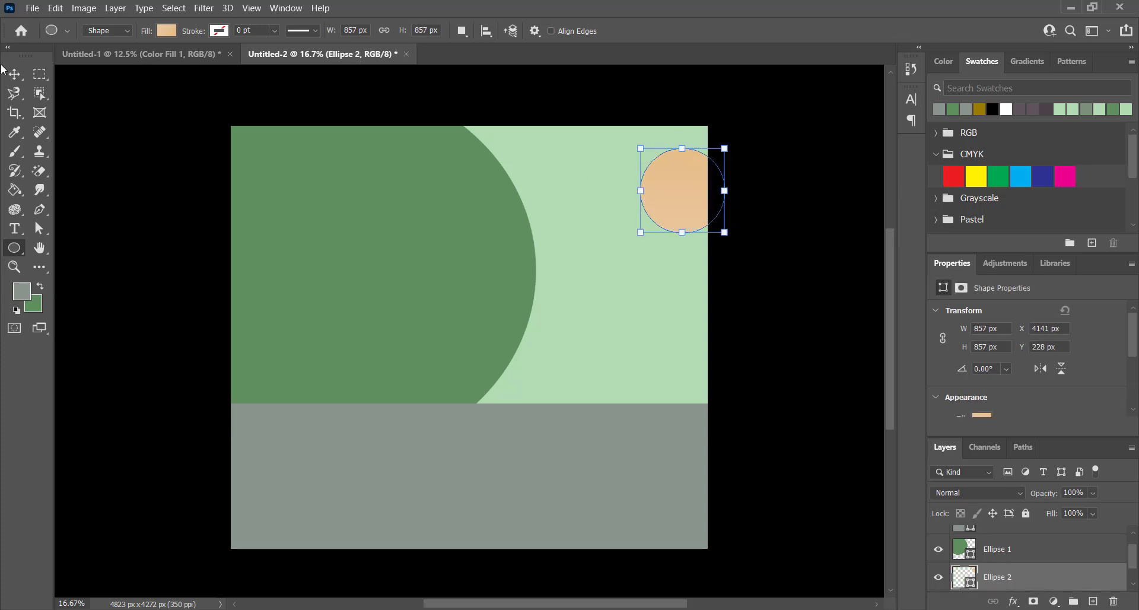
pyautogui.hotkey('ctrl', 'BackSpace')
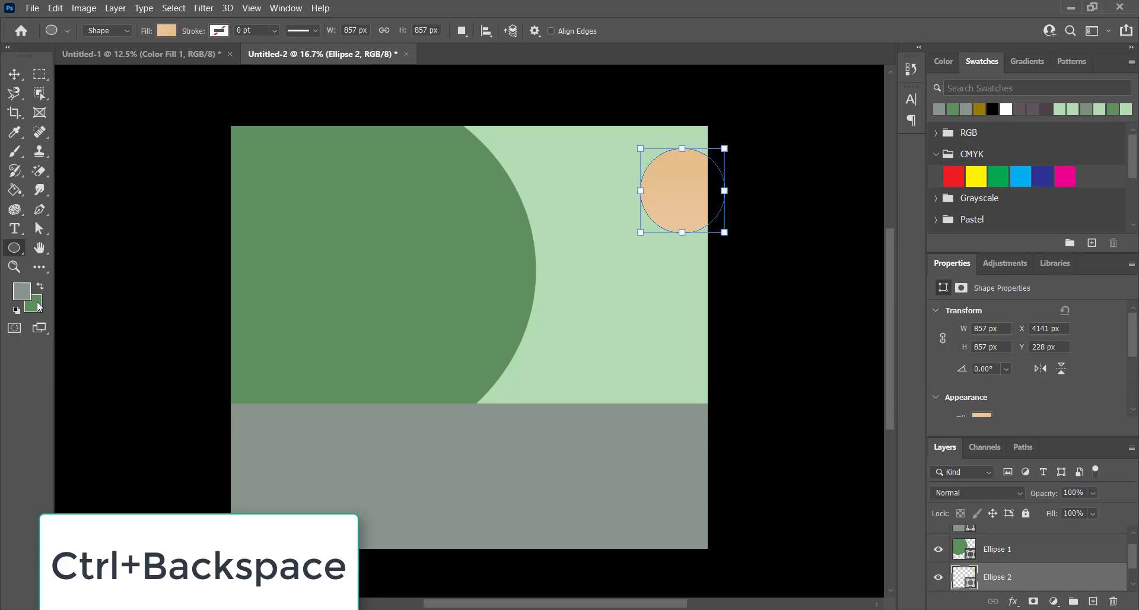
# Move the small green circle into the canvas's upper-right corner and place a smaller, grey-filled copy below and left of it
pyautogui.click(14, 74)
pyautogui.moveTo(674, 189); pyautogui.dragTo(617, 277)
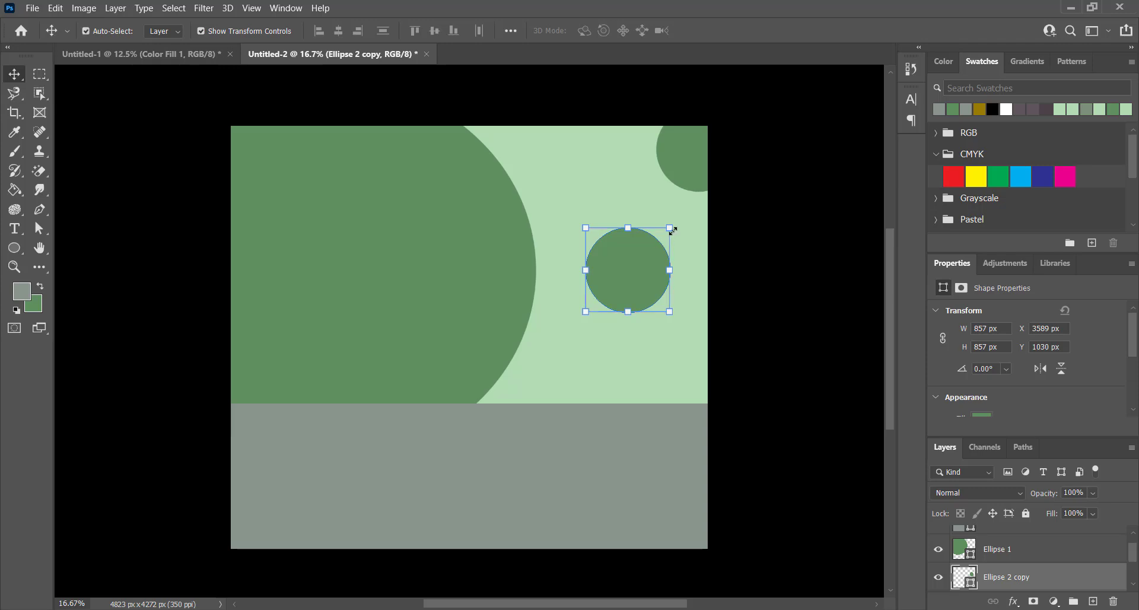
pyautogui.press('ctrl')
pyautogui.hotkey('alt', 'BackSpace')
pyautogui.press('ctrl')
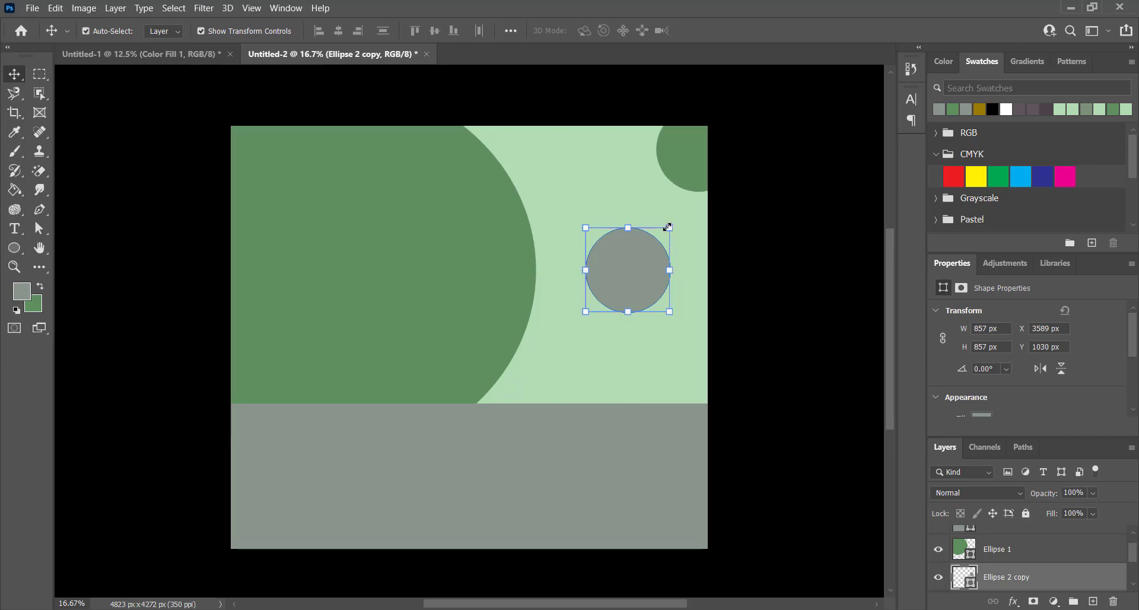
pyautogui.moveTo(662, 235); pyautogui.dragTo(624, 262)
pyautogui.click(576, 244)
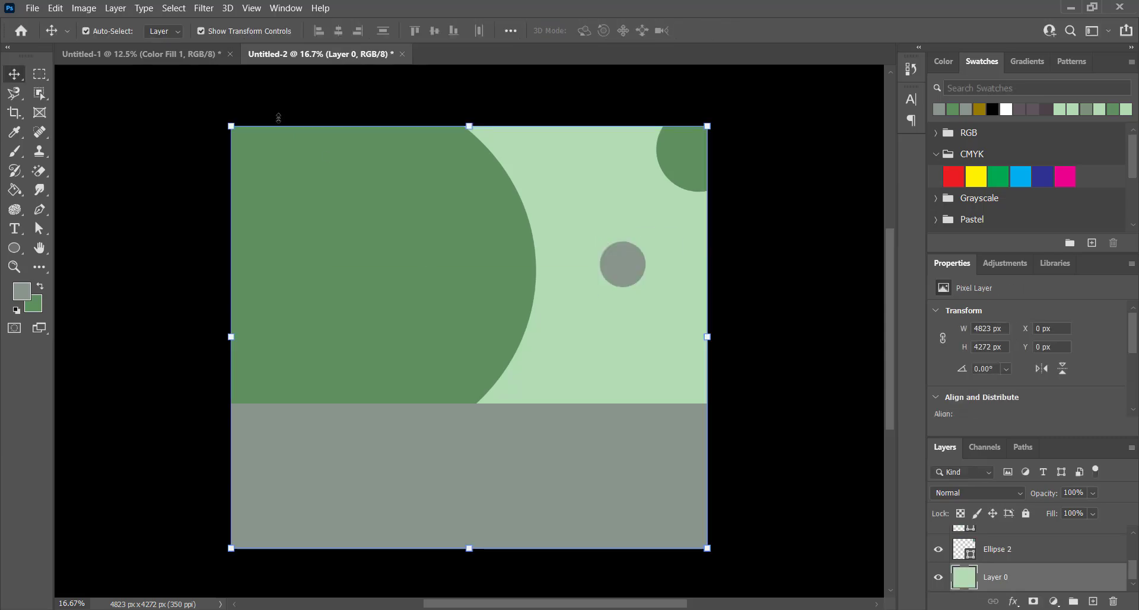
# Copy the sofa image and its shadow ellipse from Untitled-1 into Untitled-2, placing them at the bottom of the canvas
pyautogui.click(196, 55)
pyautogui.click(551, 351)
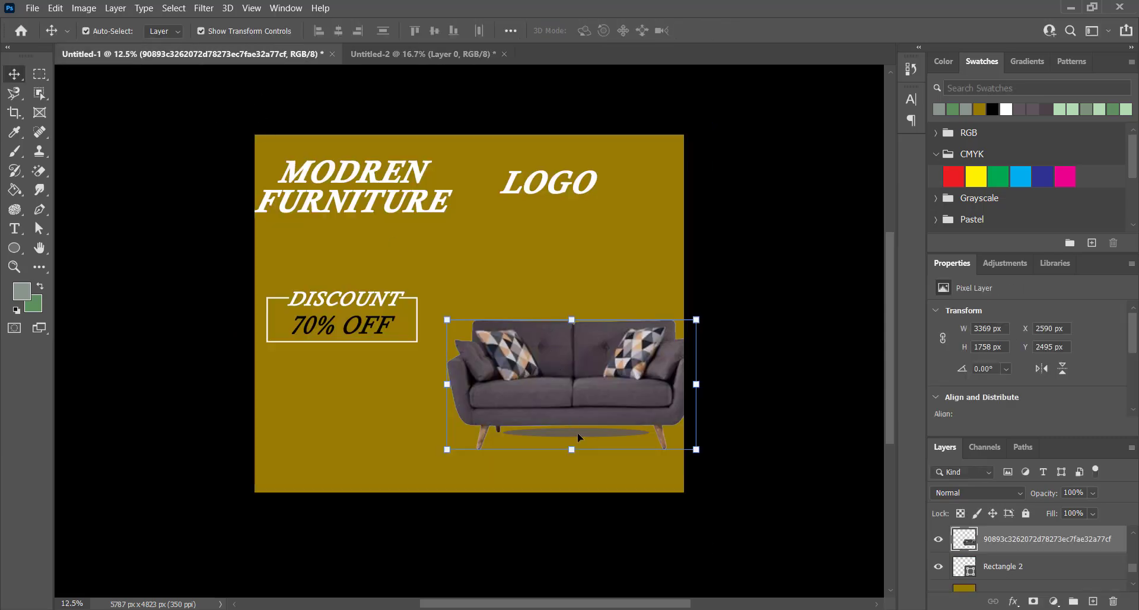
pyautogui.keyDown('shift'); pyautogui.click(592, 432); pyautogui.keyUp('shift')
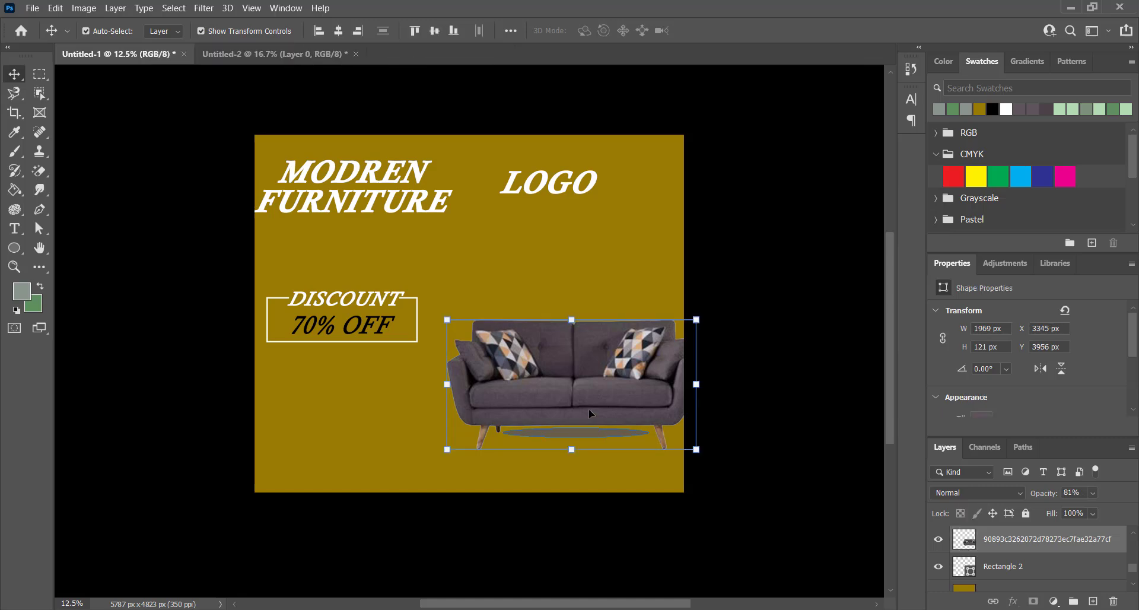
pyautogui.moveTo(588, 408); pyautogui.dragTo(441, 256)
pyautogui.moveTo(463, 397); pyautogui.dragTo(464, 474)
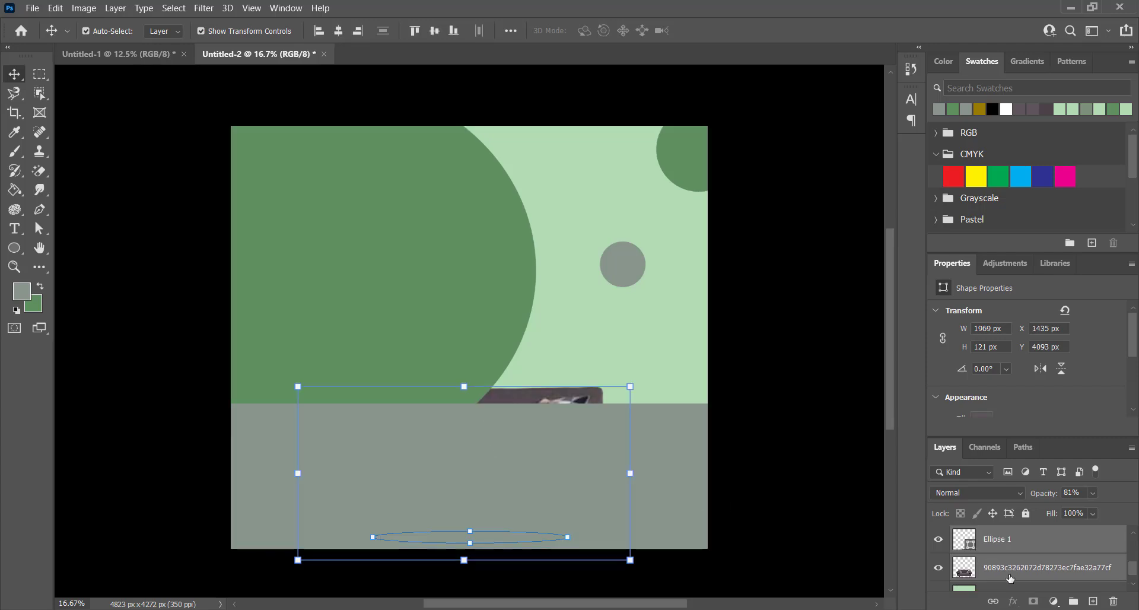
# Bring the sofa and shadow layers above the grey rectangle, scale them to 94.18%, and shift them slightly up and right
pyautogui.moveTo(1008, 576); pyautogui.dragTo(1002, 528)
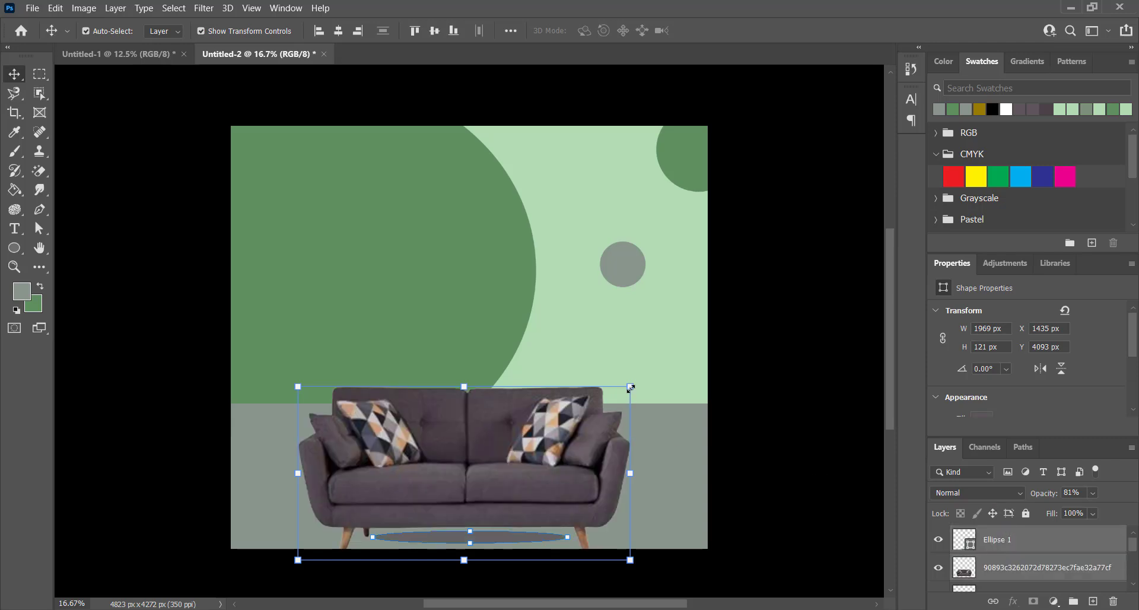
pyautogui.moveTo(627, 388); pyautogui.dragTo(620, 391)
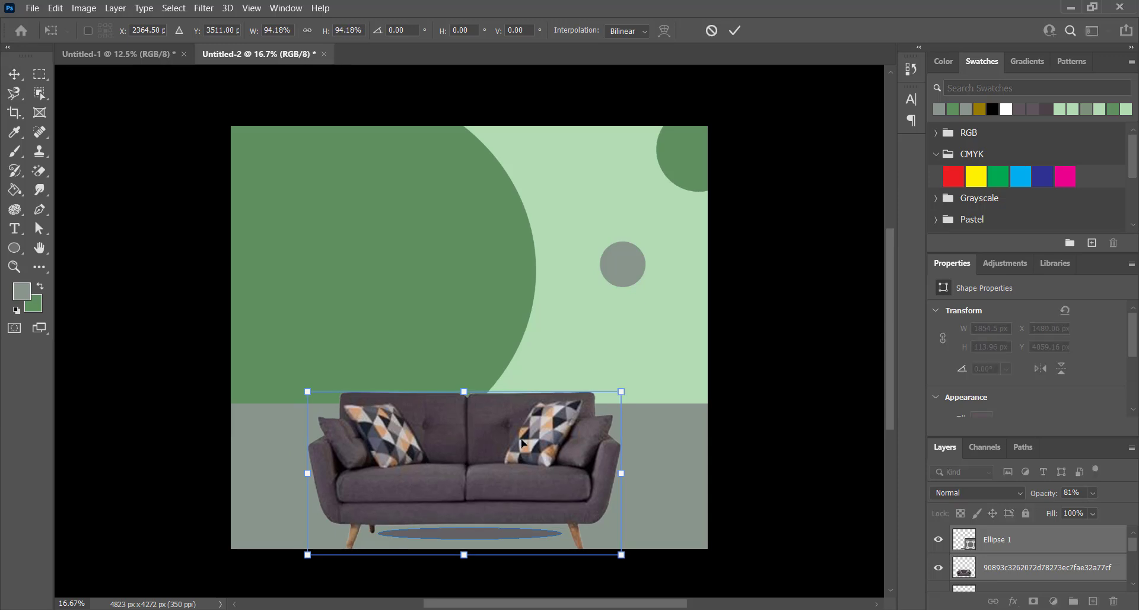
pyautogui.moveTo(518, 444)
pyautogui.mouseDown()
pyautogui.moveTo(545, 439)
pyautogui.moveTo(517, 444)
pyautogui.moveTo(531, 446)
pyautogui.mouseUp()
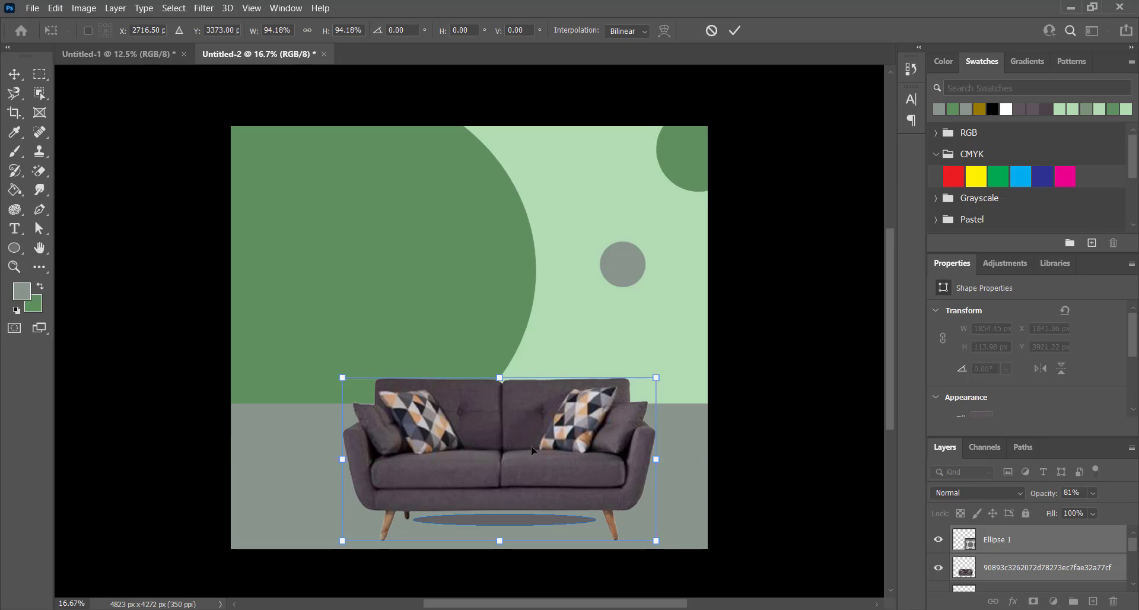
pyautogui.press('Return')
# Copy the MODREN FURNITURE heading from Untitled-1 onto the large green ellipse above the sofa and shrink it slightly
pyautogui.click(147, 56)
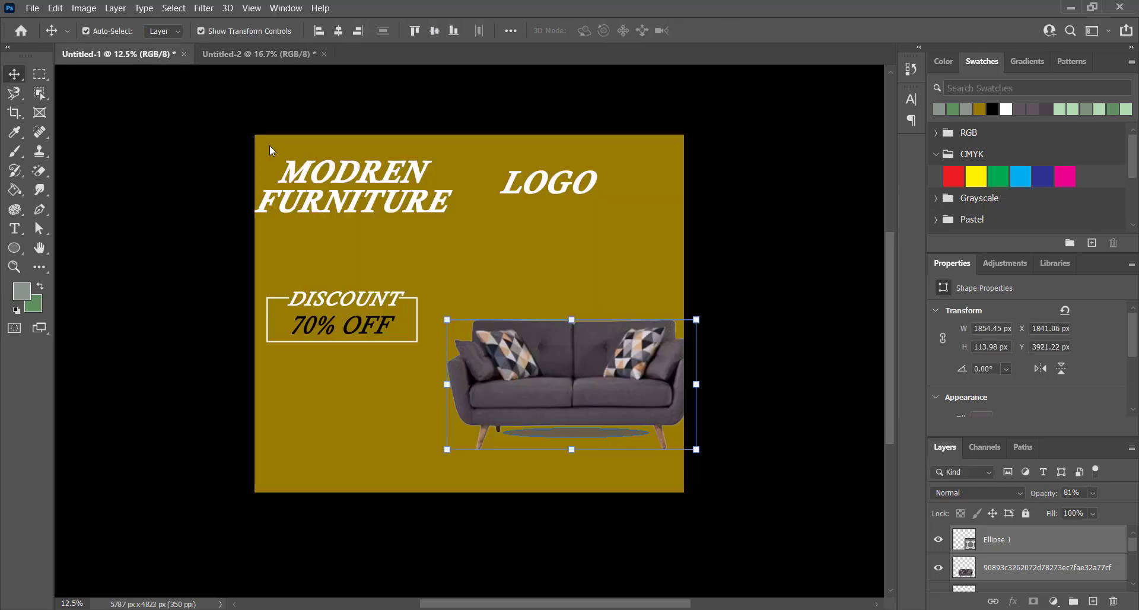
pyautogui.click(364, 193)
pyautogui.moveTo(365, 192); pyautogui.dragTo(379, 140)
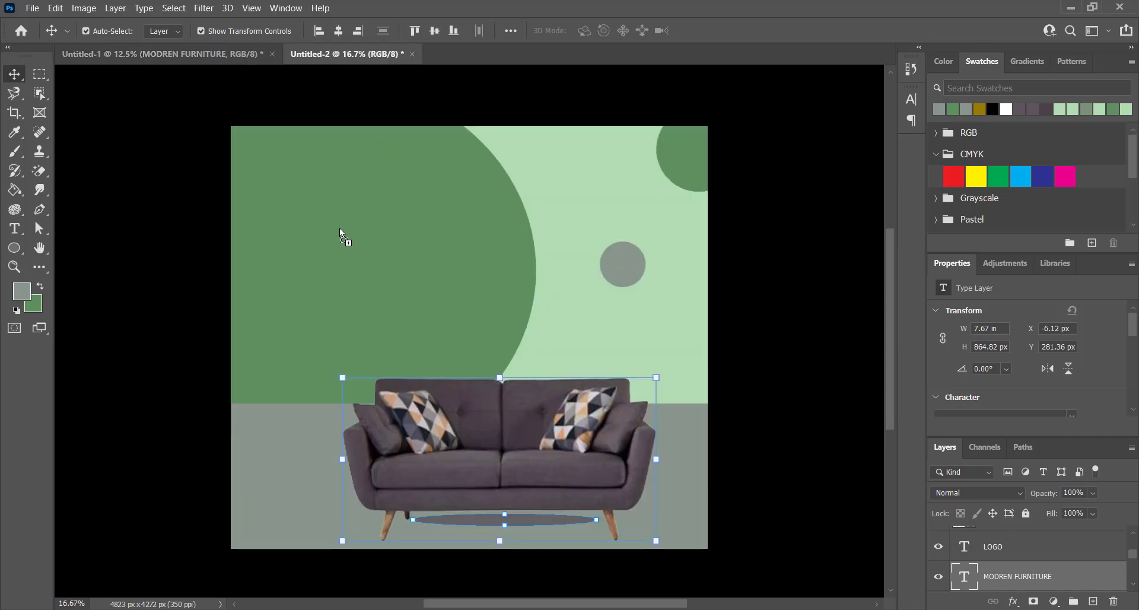
pyautogui.moveTo(340, 229); pyautogui.dragTo(390, 232)
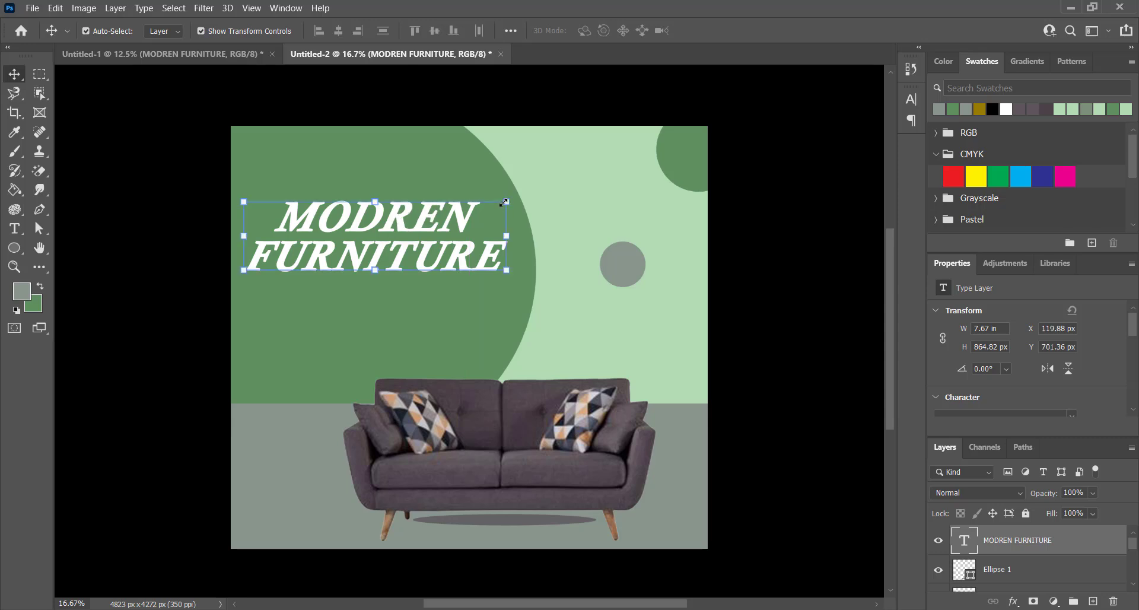
pyautogui.moveTo(490, 210); pyautogui.dragTo(492, 206)
# Copy the LOGO text from Untitled-1 above the large ellipse's layer, scaled to 56.34% in the canvas's upper-left corner
pyautogui.click(1013, 577)
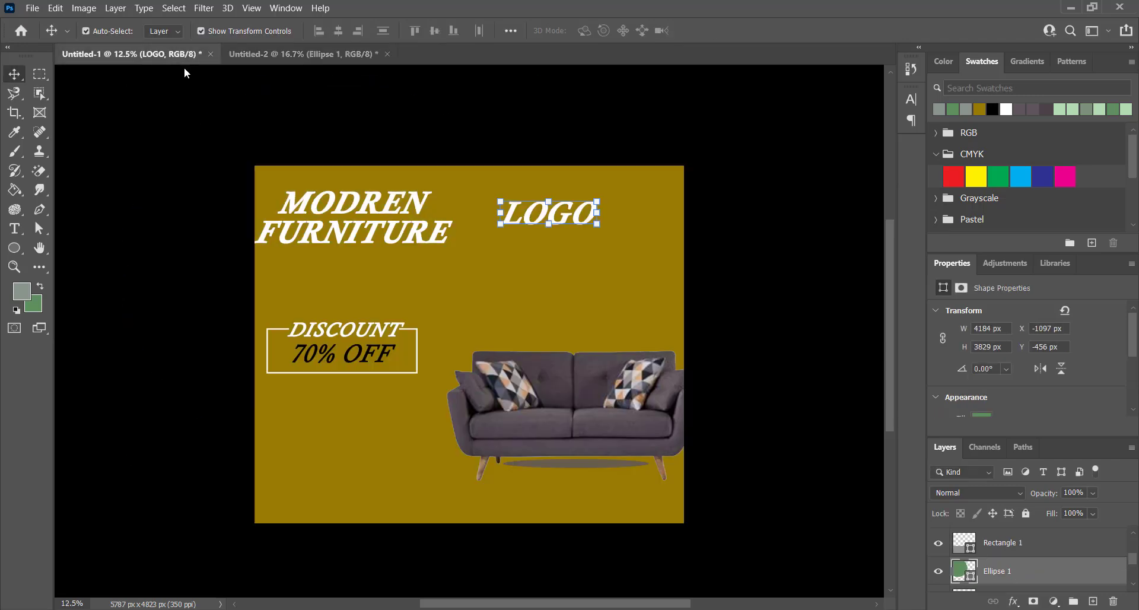
pyautogui.click(167, 54)
pyautogui.moveTo(540, 220); pyautogui.dragTo(256, 151)
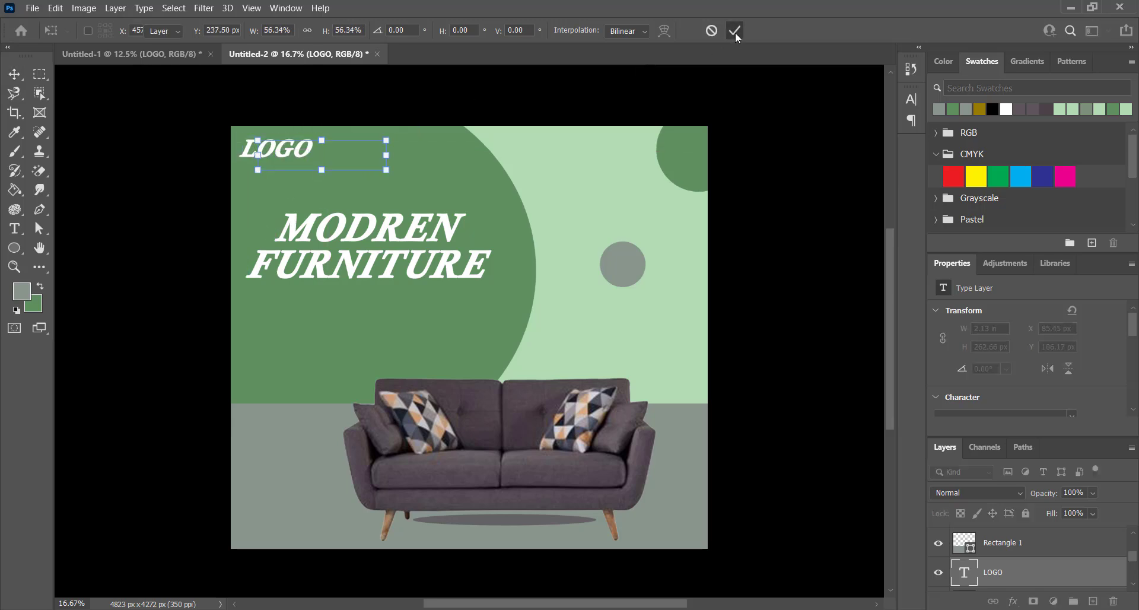
pyautogui.click(735, 31)
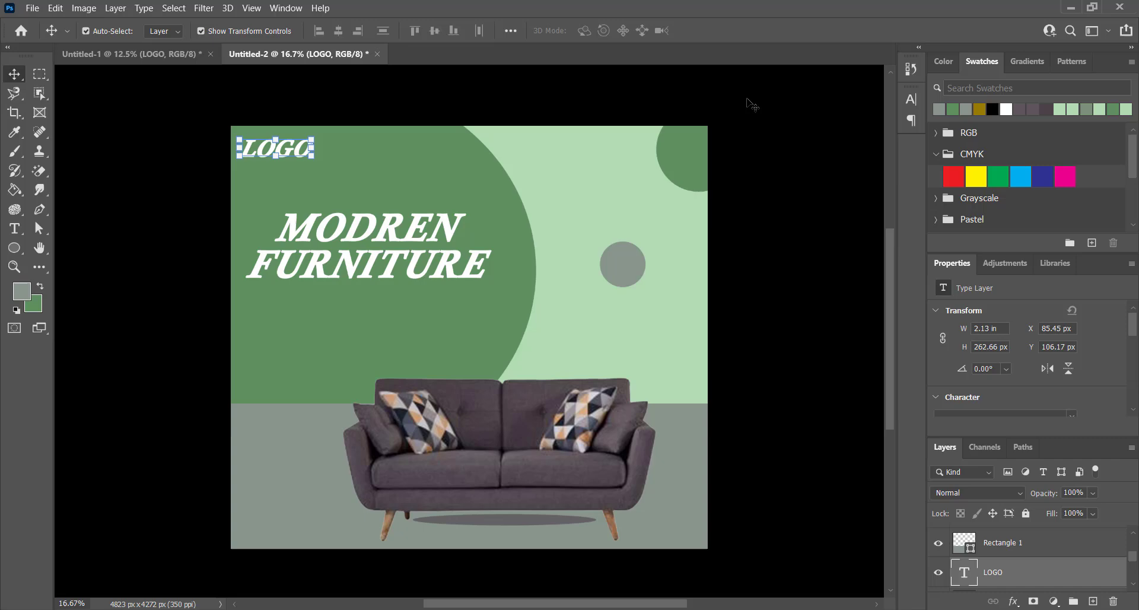
# Copy the DISCOUNT 70% OFF box and its text from Untitled-1 to below the MODREN FURNITURE heading in Untitled-2, scaled to 57.63%
pyautogui.click(171, 57)
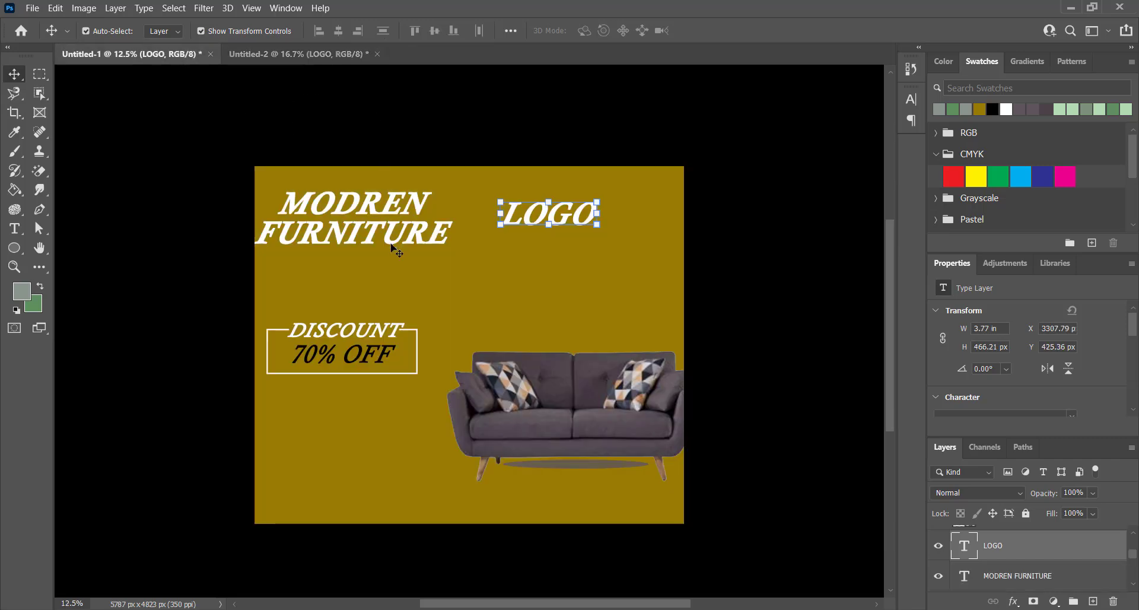
pyautogui.moveTo(325, 274); pyautogui.dragTo(280, 57)
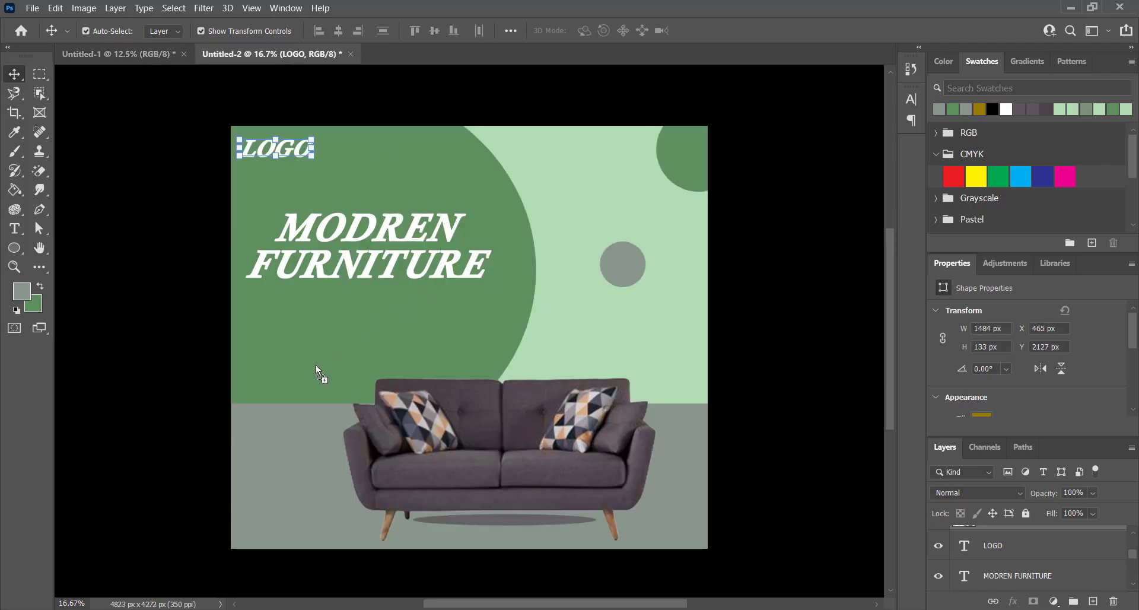
pyautogui.moveTo(313, 369); pyautogui.dragTo(313, 368)
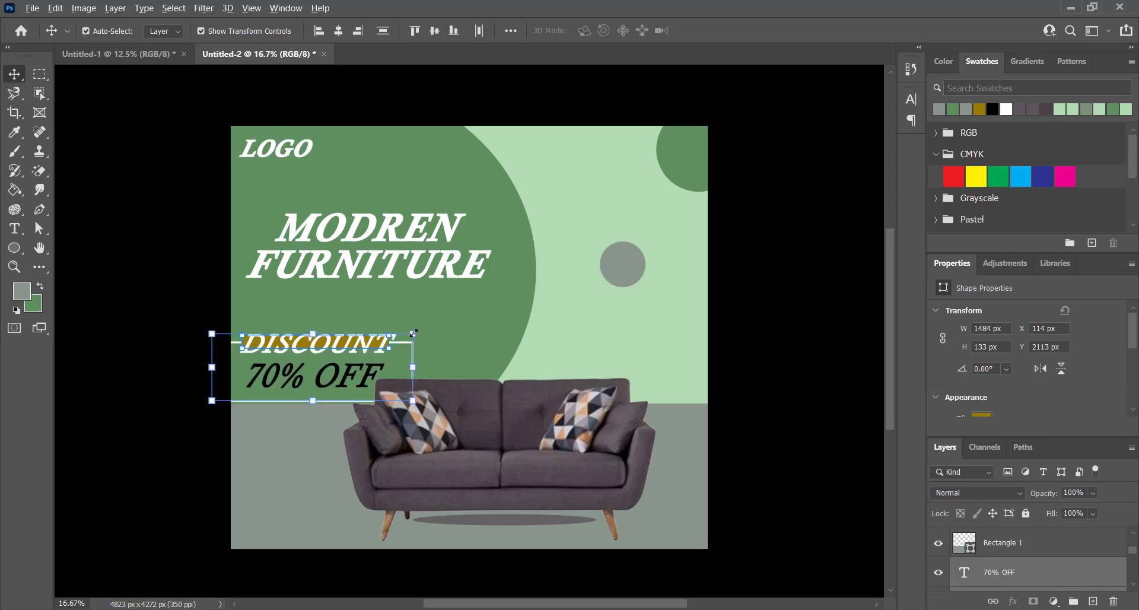
pyautogui.moveTo(413, 333); pyautogui.dragTo(354, 334)
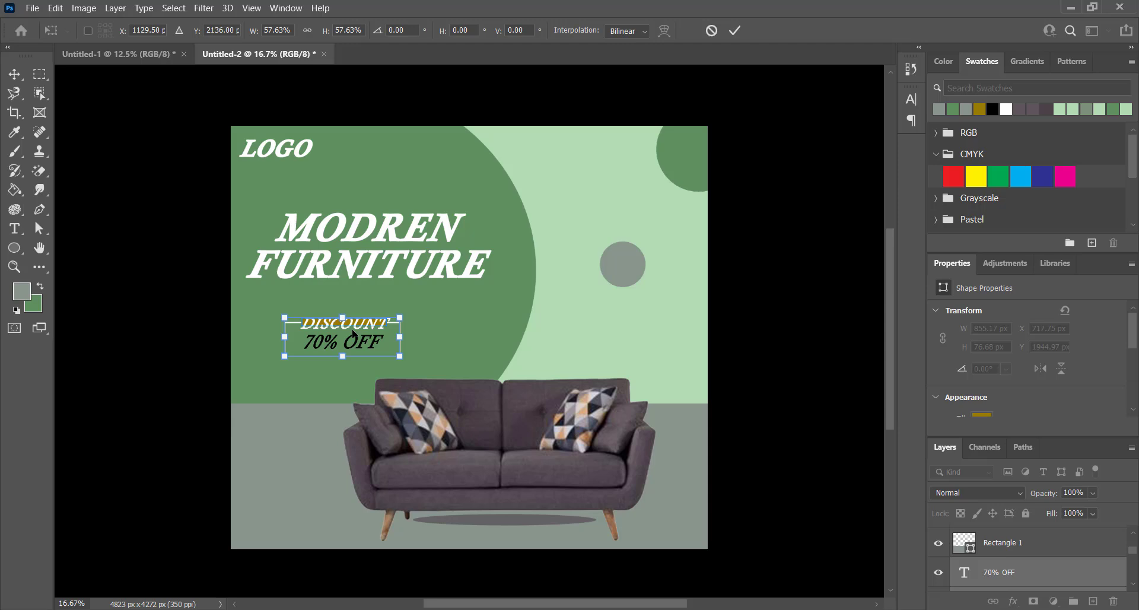
pyautogui.click(734, 31)
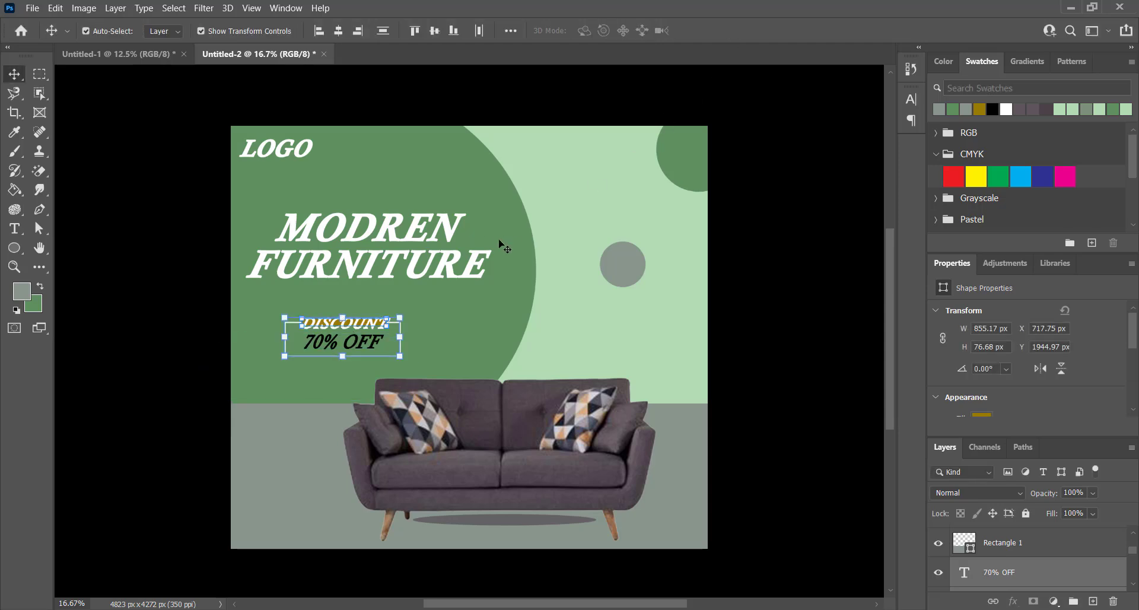
pyautogui.click(527, 288)
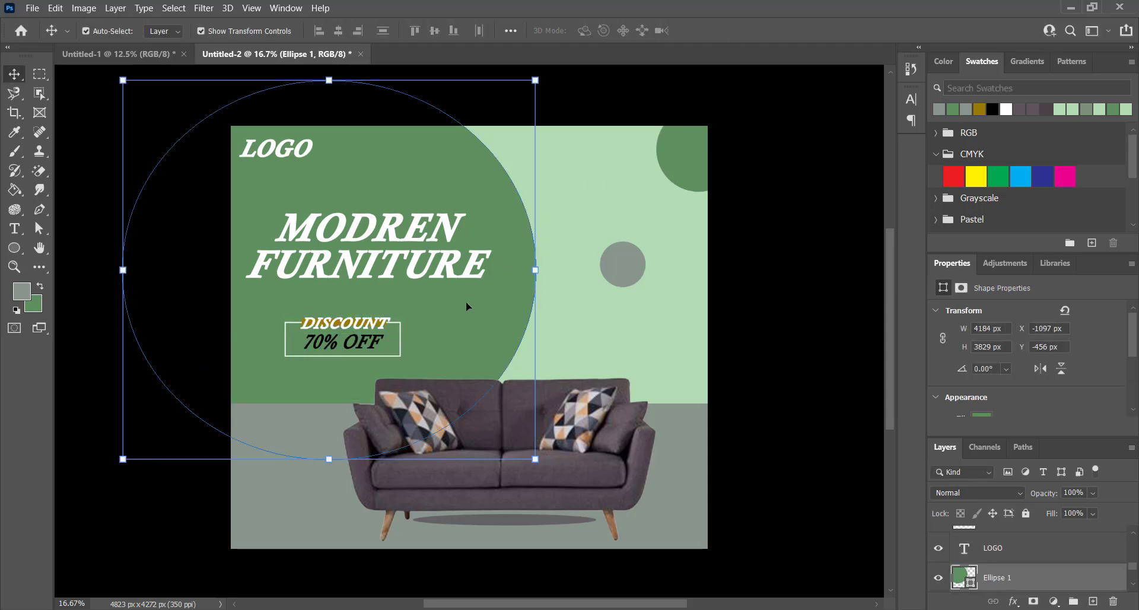
# Copy the SHOP NOW button from Untitled-1 above the grey rectangle's layer, scaled to 64.80% in the canvas's lower-left corner
pyautogui.click(292, 515)
pyautogui.click(123, 53)
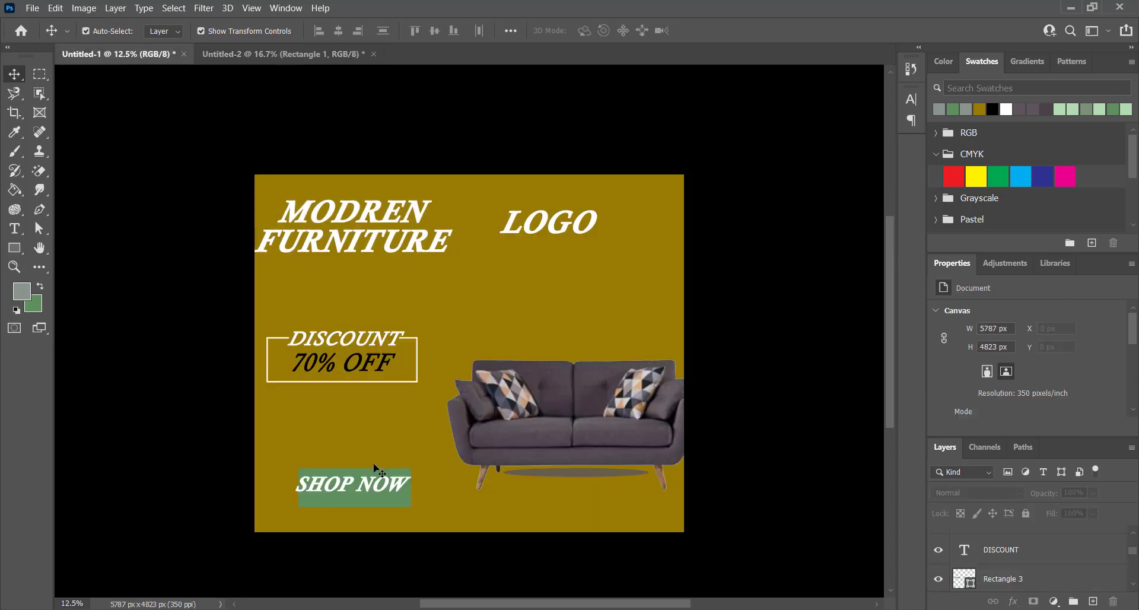
pyautogui.click(370, 500)
pyautogui.moveTo(370, 500); pyautogui.dragTo(265, 55)
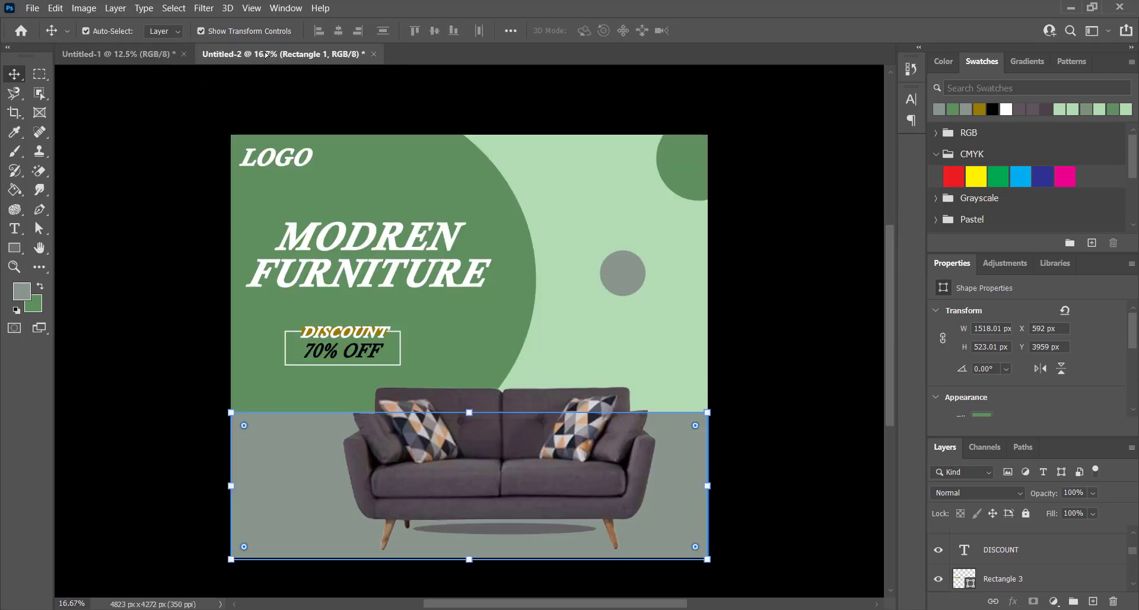
pyautogui.moveTo(294, 518); pyautogui.dragTo(294, 521)
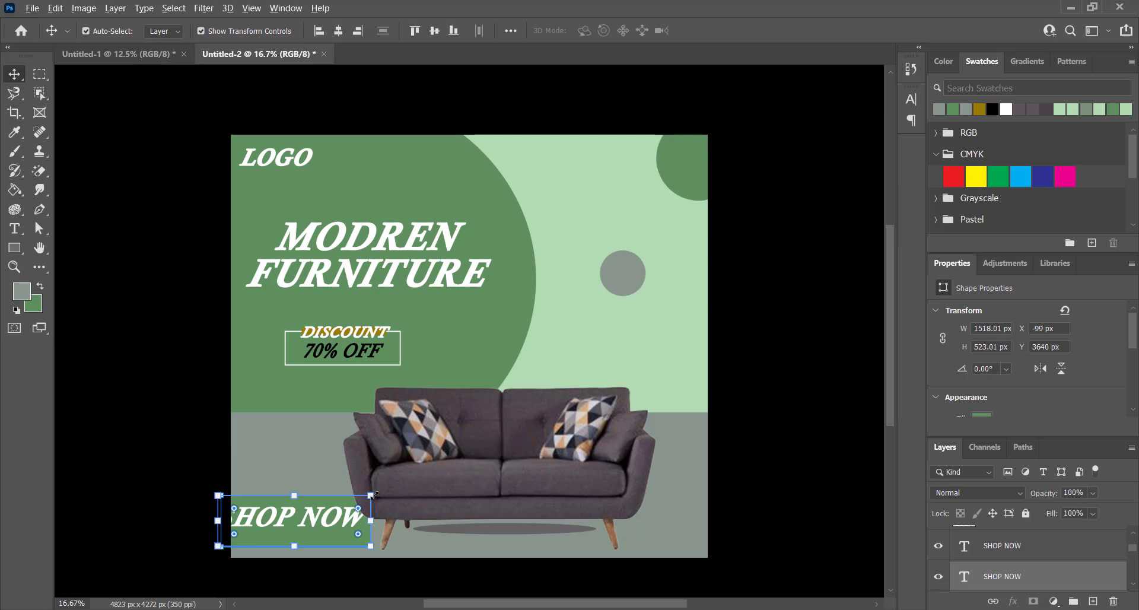
pyautogui.moveTo(354, 508); pyautogui.dragTo(342, 509)
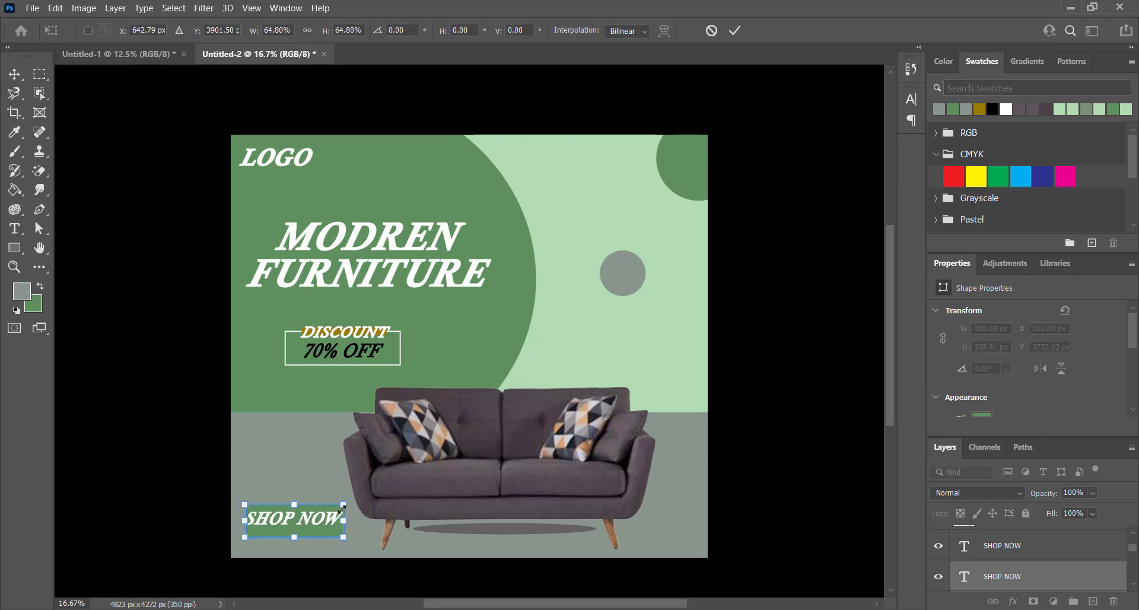
pyautogui.press('Return')
pyautogui.click(300, 462)
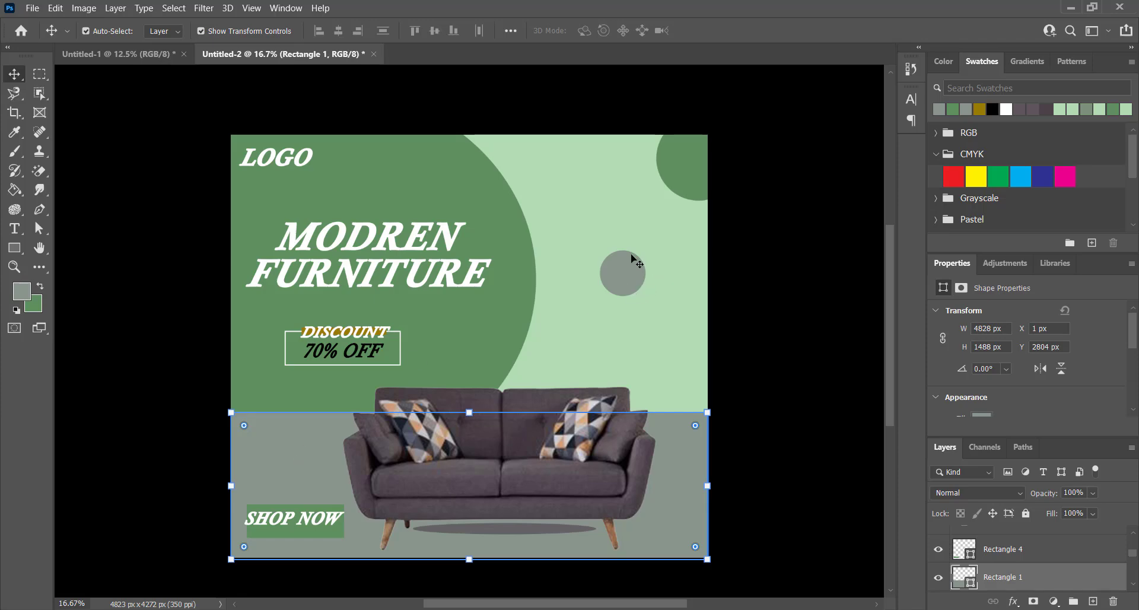
pyautogui.click(613, 251)
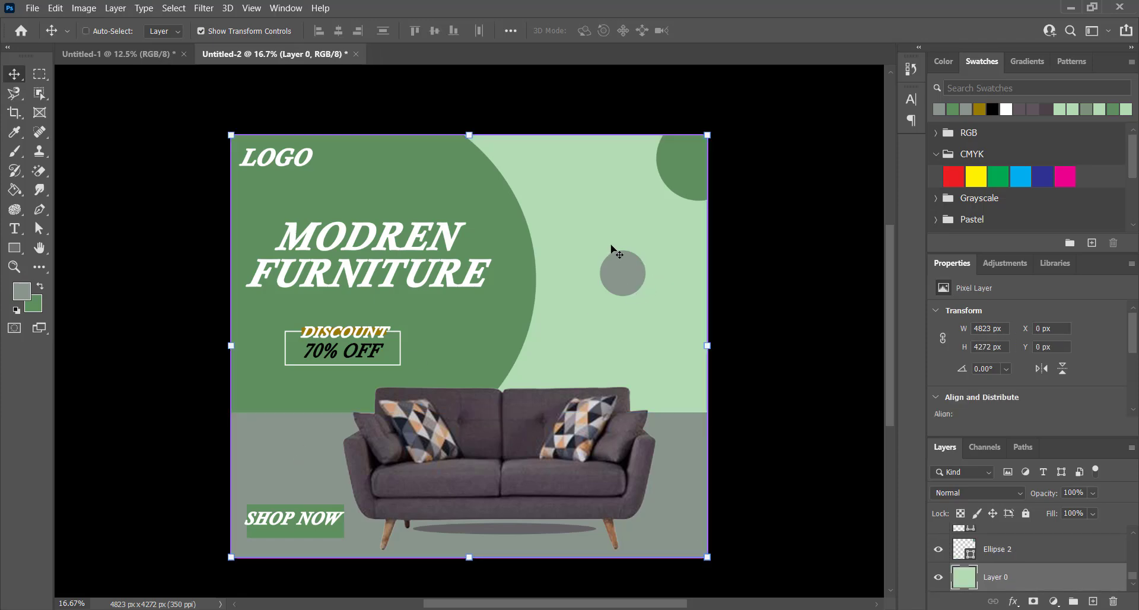
pyautogui.hotkey('ctrl', '+')
pyautogui.hotkey('ctrl', '-')
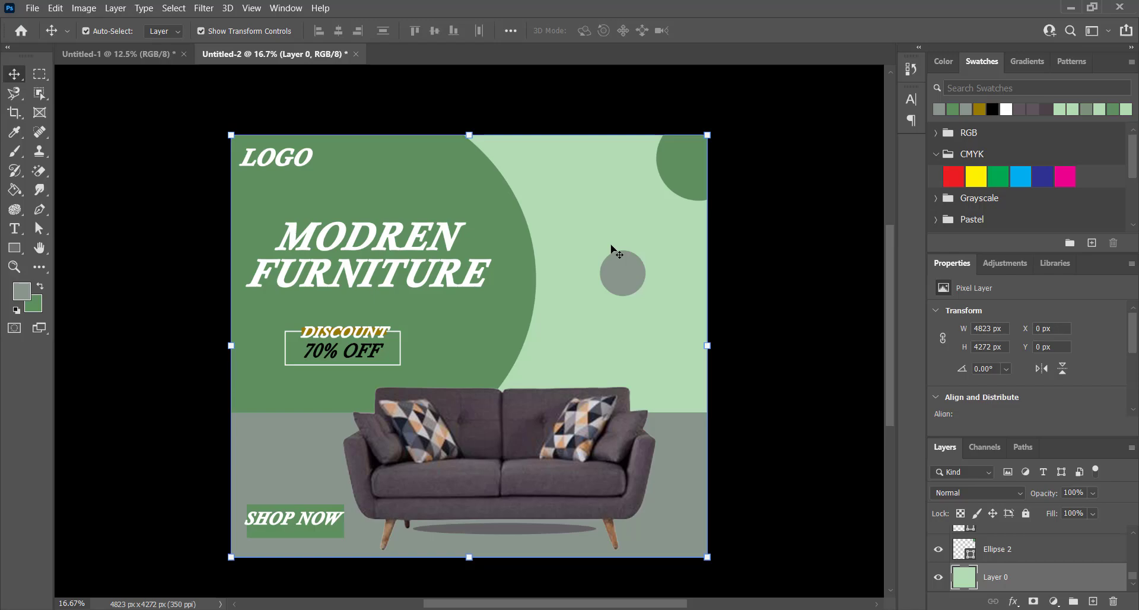